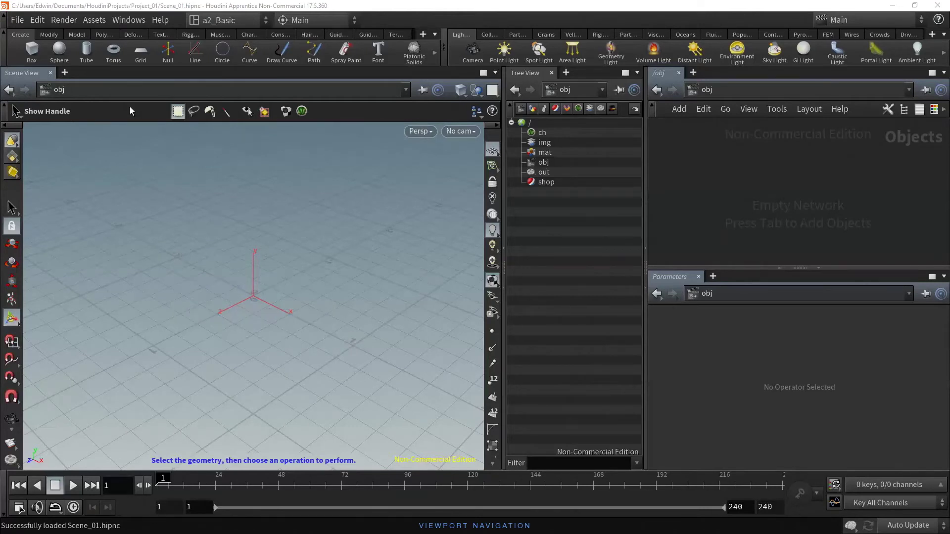
- Create a box, sphere, tube and torus from the Create shelf, each at the origin
left_click(36, 51, "ctrl")
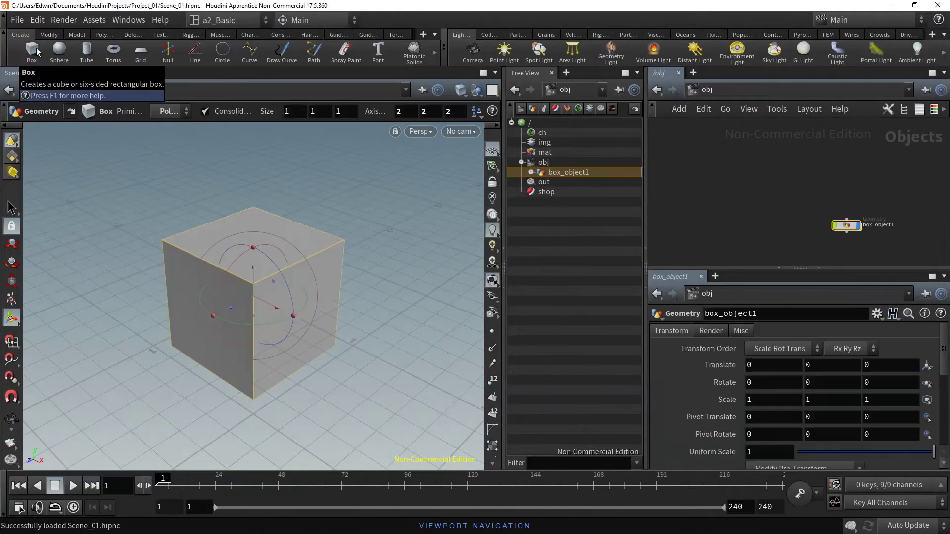
left_click(64, 54, "ctrl")
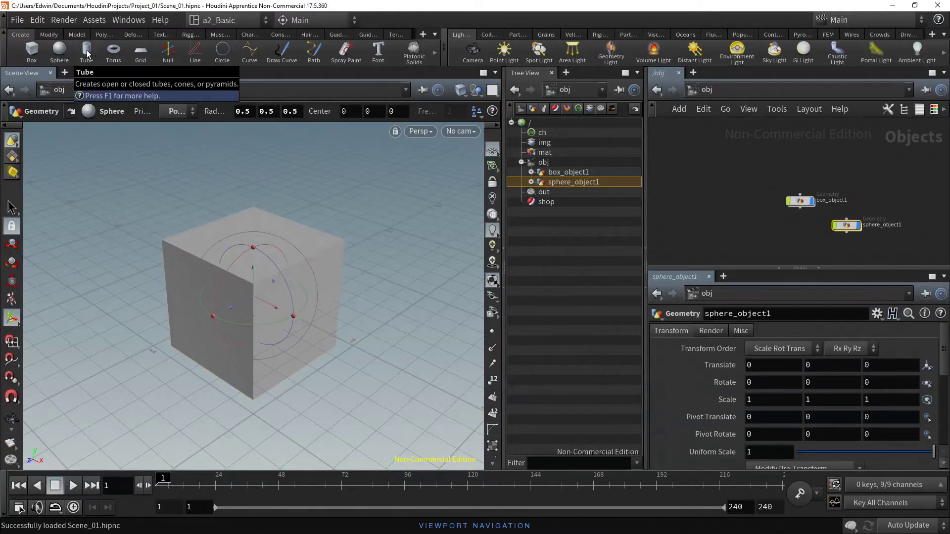
left_click(87, 52, "ctrl")
left_click(114, 51, "ctrl")
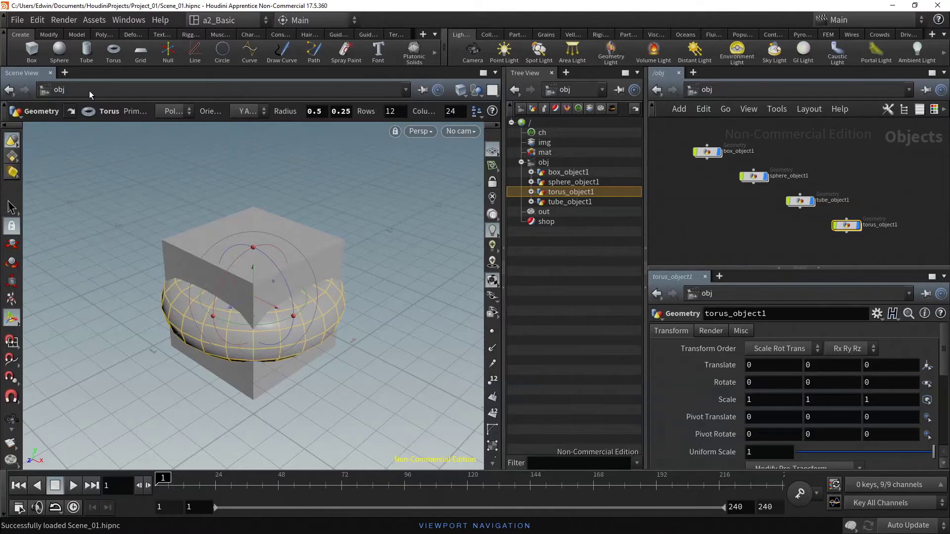
- Slide the torus along X and back along Z, then move the tube back along Z
mouse_move(849, 228)
left_click_drag(277, 307, 412, 364)
left_click_drag(359, 379, 459, 275)
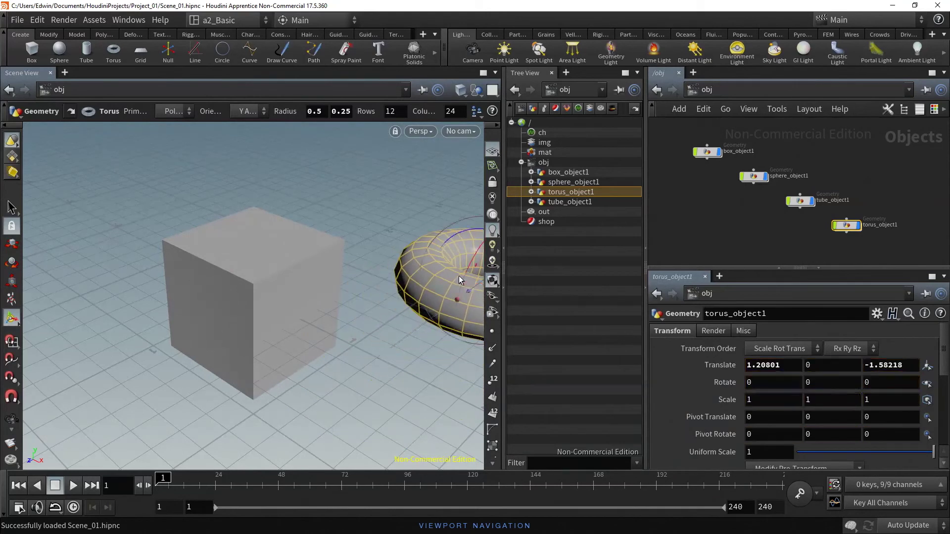
left_click(800, 201)
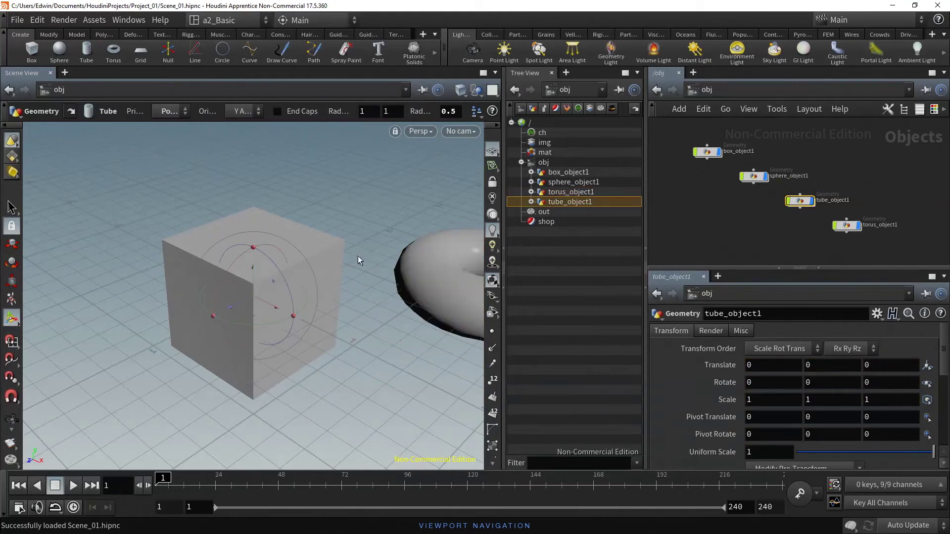
left_click_drag(228, 309, 114, 183)
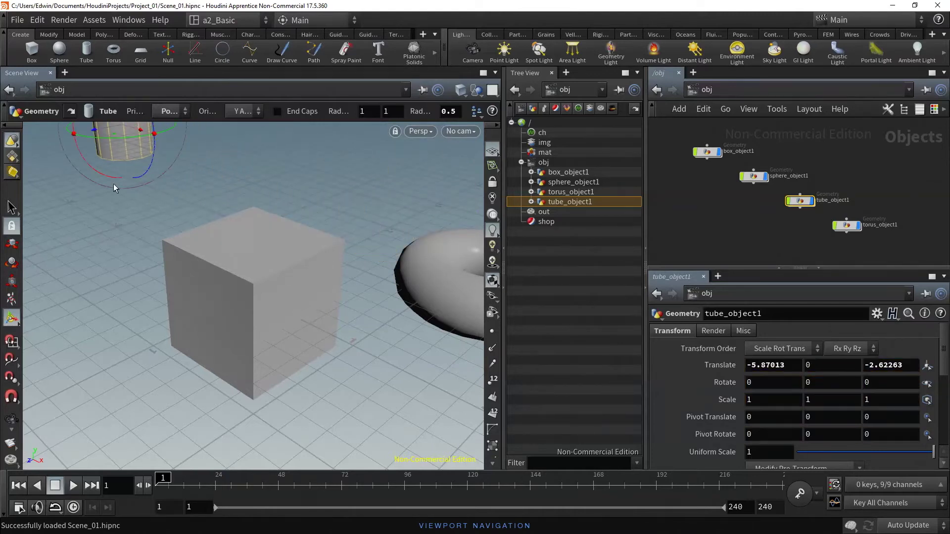
- Move the sphere forward, down and left to -0.83657, -0.678813, 1.38999
left_click(753, 176)
left_click_drag(231, 308, 70, 384)
left_click_drag(99, 339, 106, 423)
left_click_drag(139, 465, 79, 403)
key("r")
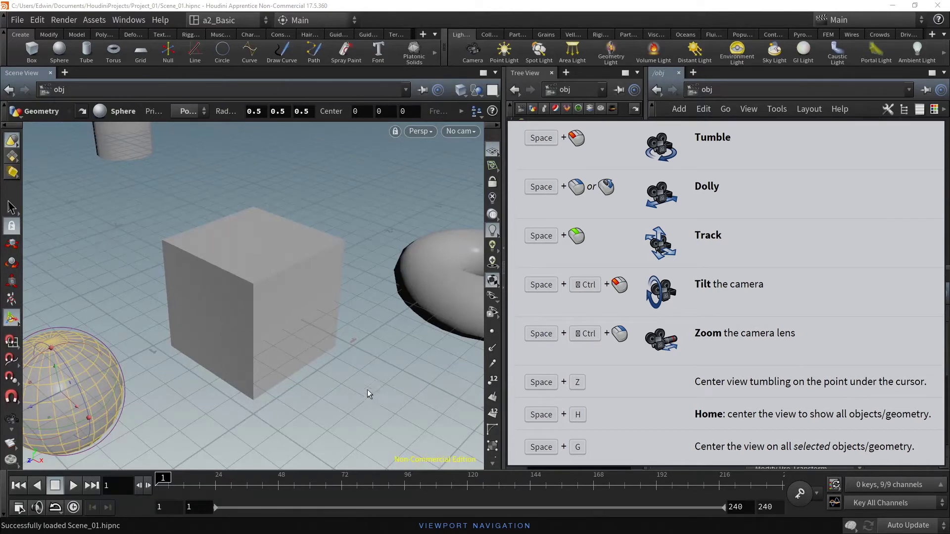
- Tumble the Scene View and dolly the camera in close toward the box
key("space")
mouse_move(362, 370)
left_mouse_down()
mouse_move(361, 395)
mouse_move(364, 333)
mouse_move(366, 379)
mouse_move(366, 348)
mouse_move(313, 350)
mouse_move(360, 357)
left_mouse_up()
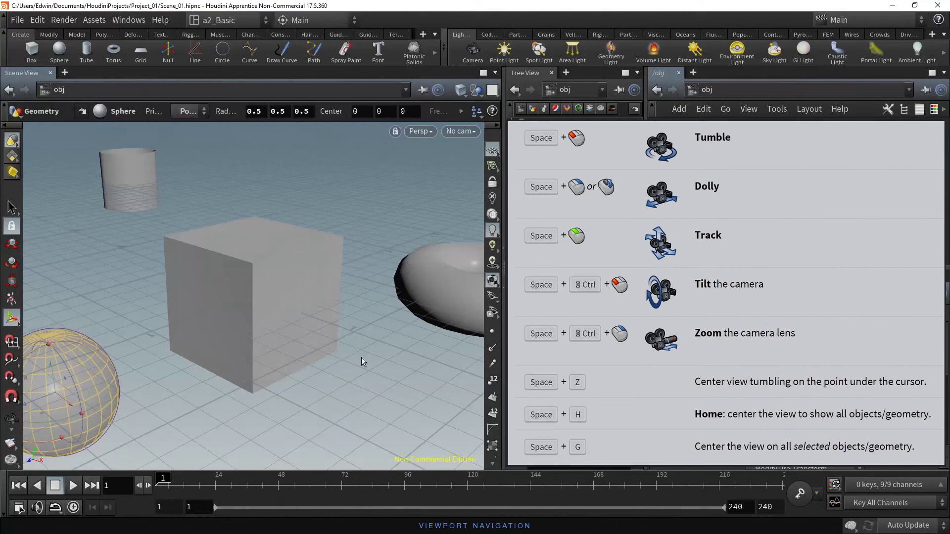
key("space")
right_click_drag(361, 358, 376, 394)
left_click_drag(375, 394, 310, 388)
right_click_drag(309, 387, 372, 361)
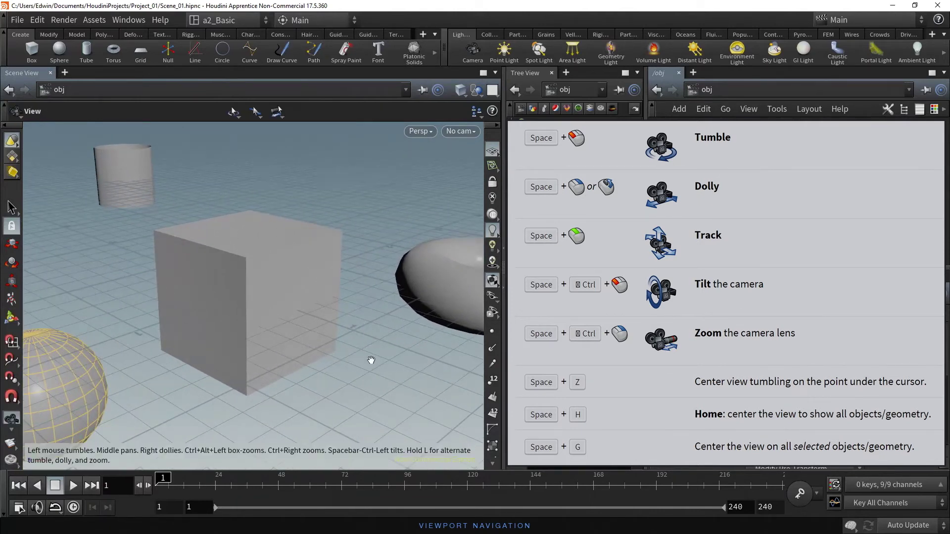
- Zoom, tumble and dolly the view in close on the objects
scroll(371, 360, "up", 5)
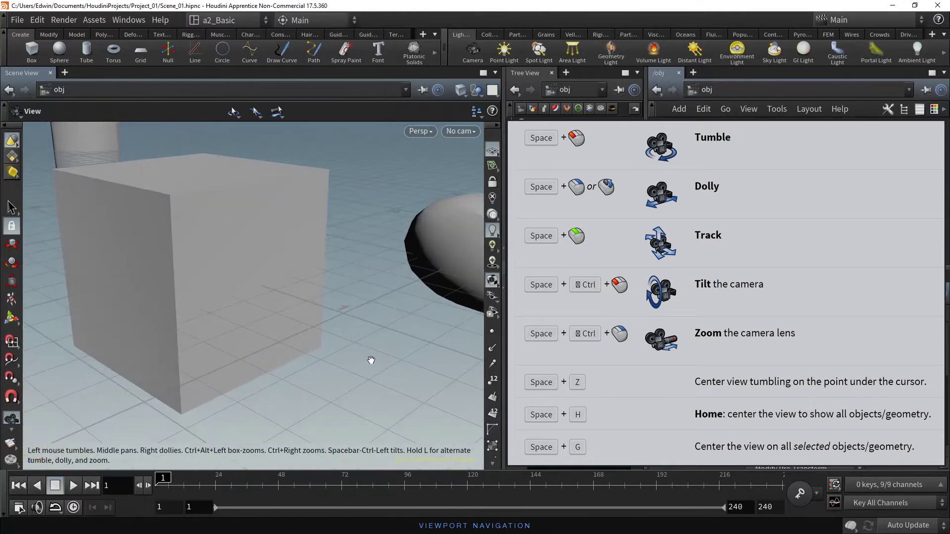
scroll(371, 360, "down", 5)
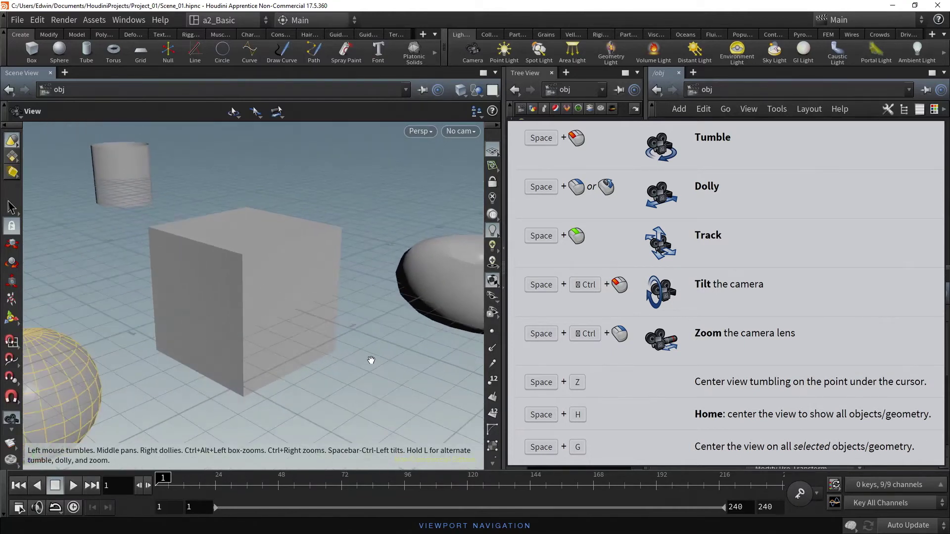
scroll(372, 360, "down", 4)
key("Escape")
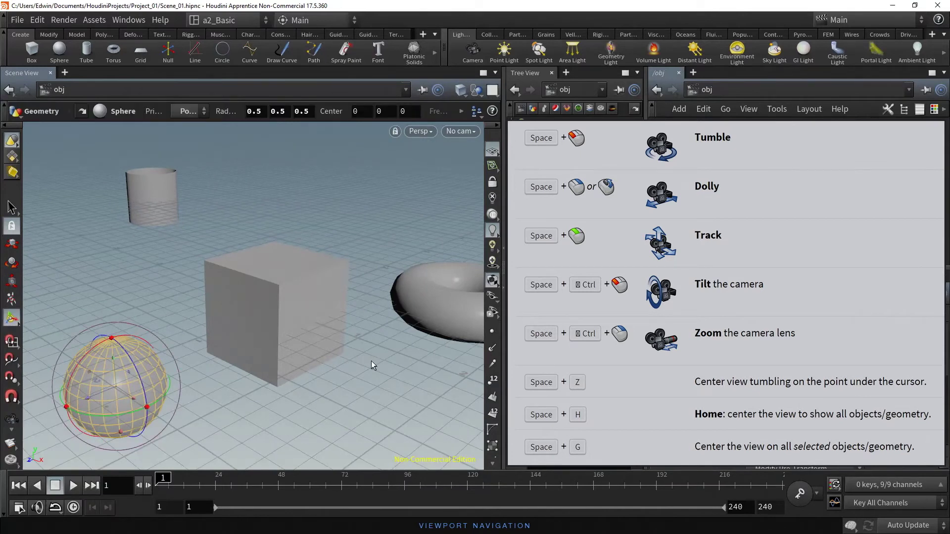
key("space")
left_click_drag(372, 362, 328, 365)
key("Return")
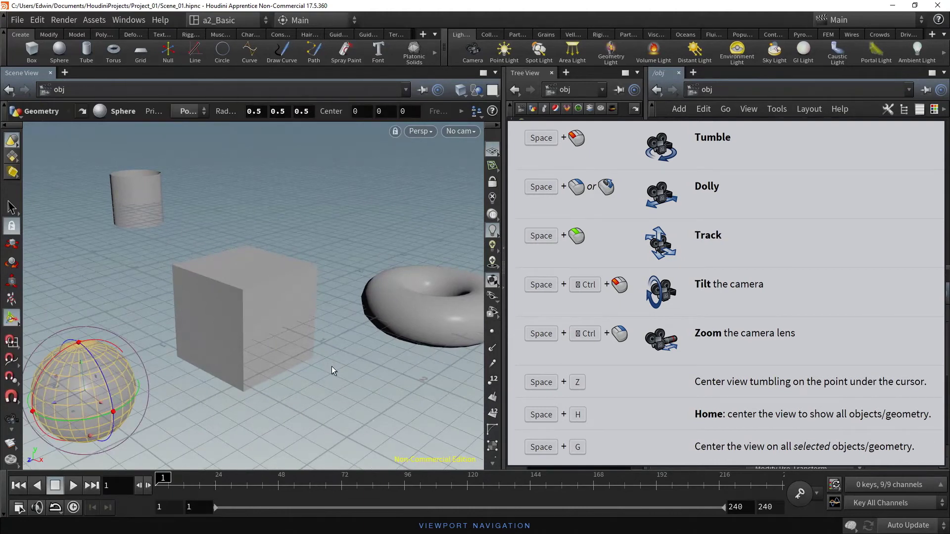
key("Escape")
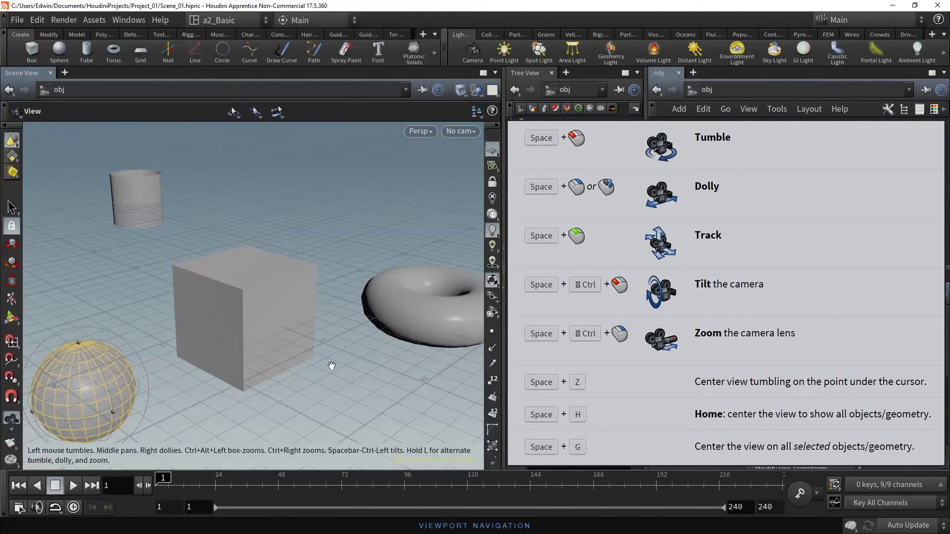
left_click_drag(332, 366, 326, 369)
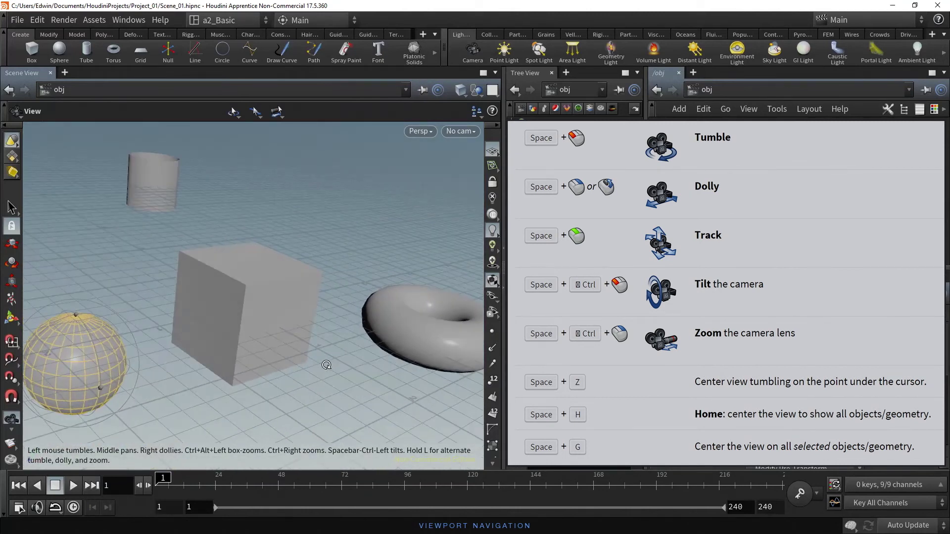
key("Return")
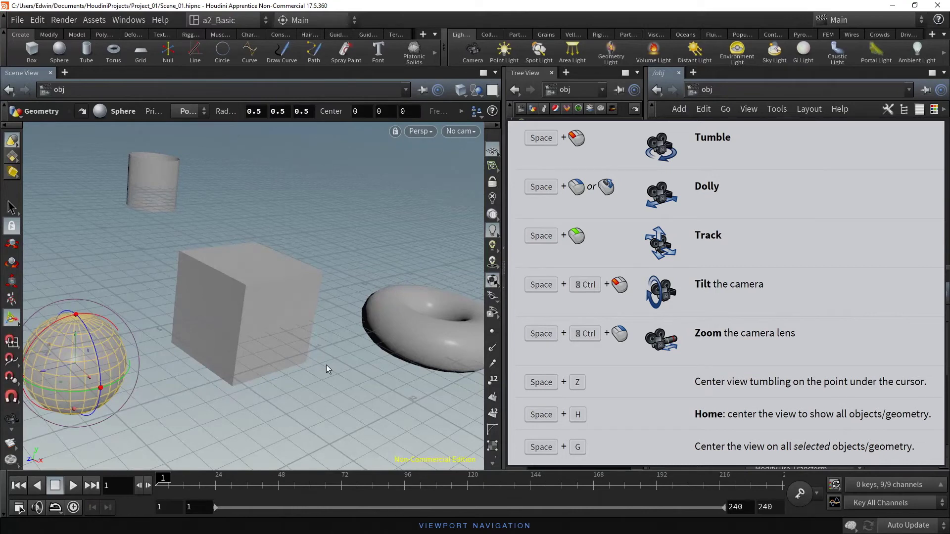
key("Escape")
right_click_drag(326, 365, 372, 429)
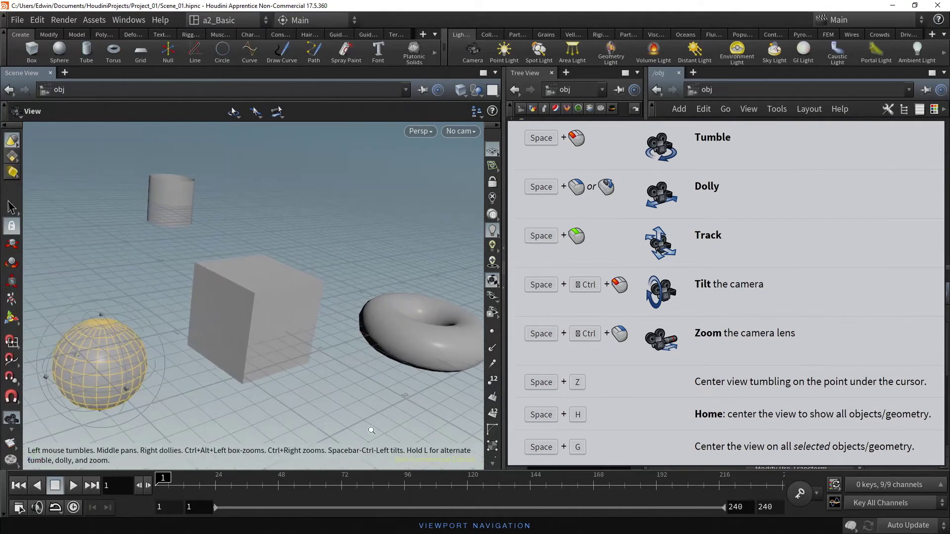
- Save the scene, then home the view to frame all four objects
key("Return")
key("ctrl+s")
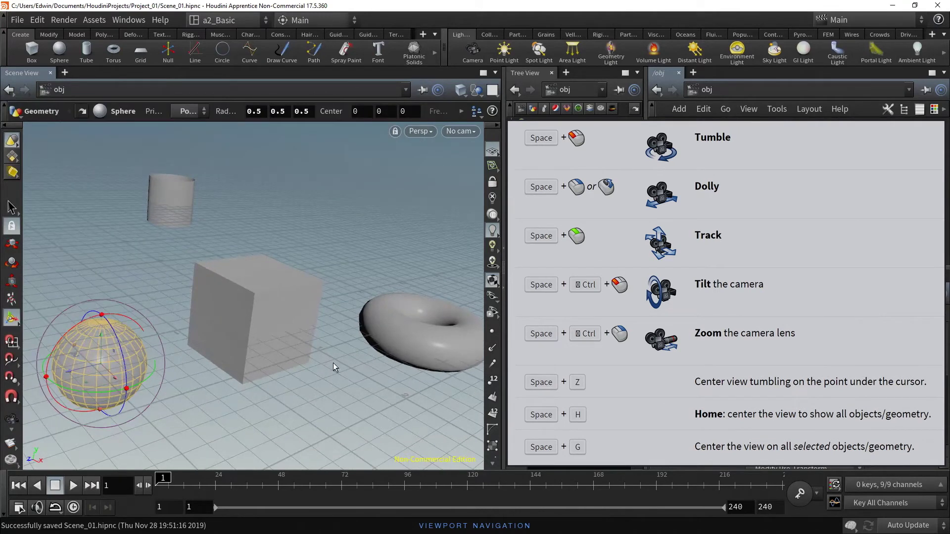
key("Escape")
scroll(333, 363, "up", 10)
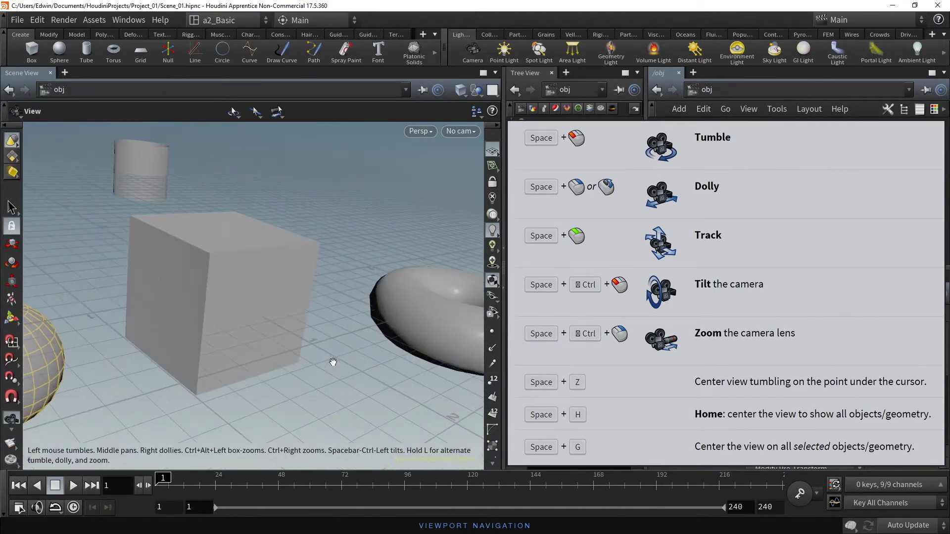
scroll(333, 362, "up", 5)
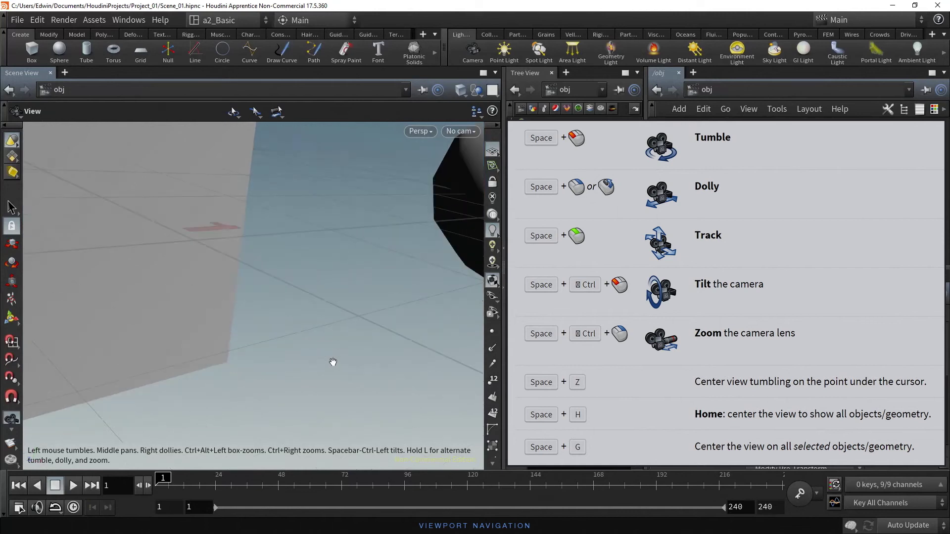
key("Return")
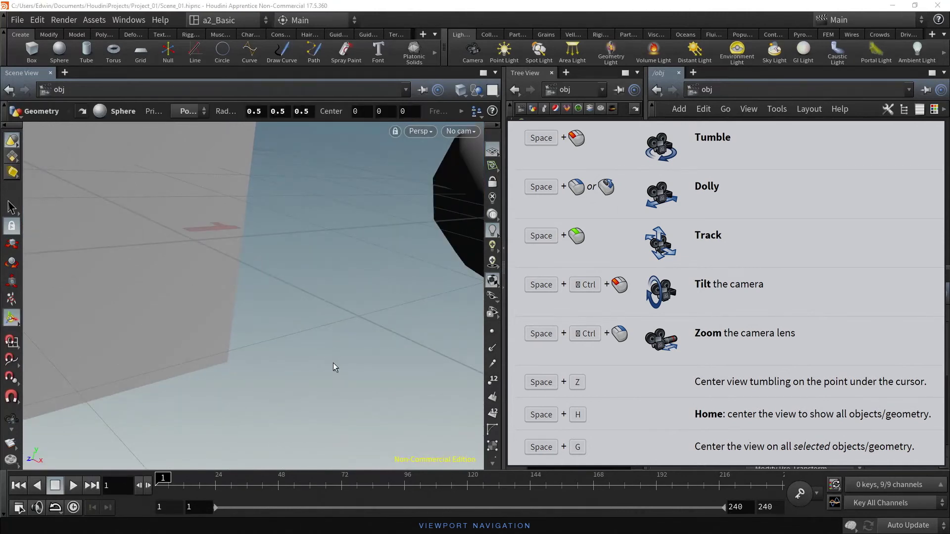
key("Escape")
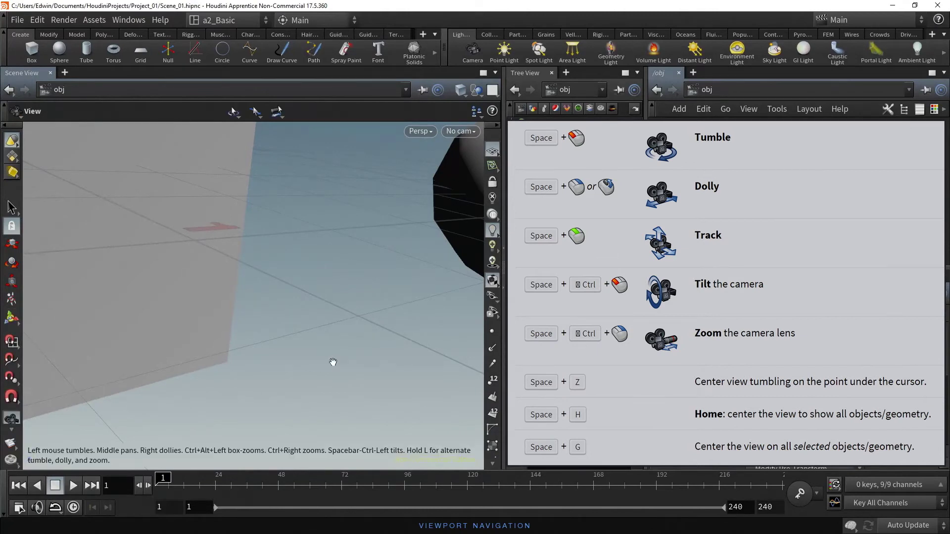
key("h")
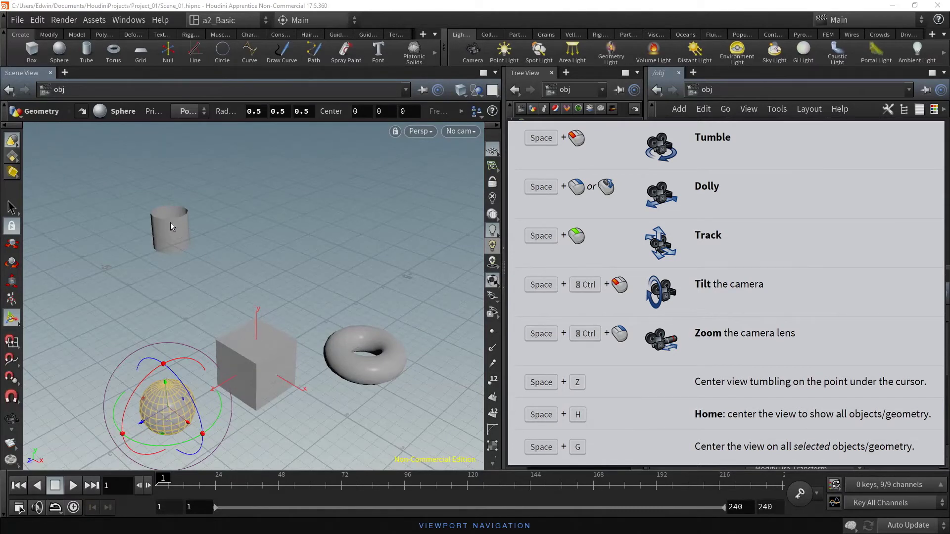
- Centre the view on the cylinder, torus and sphere in turn, then home on all objects
key("space")
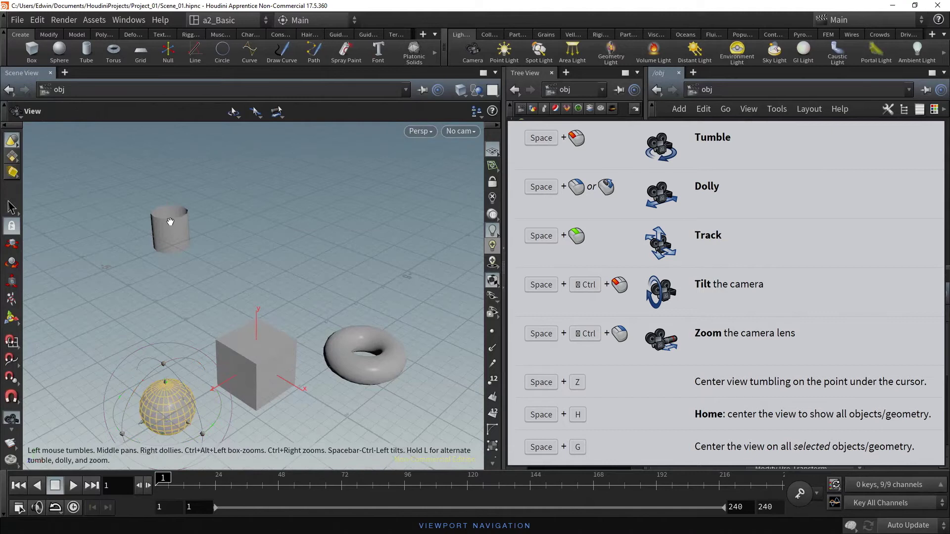
key("z")
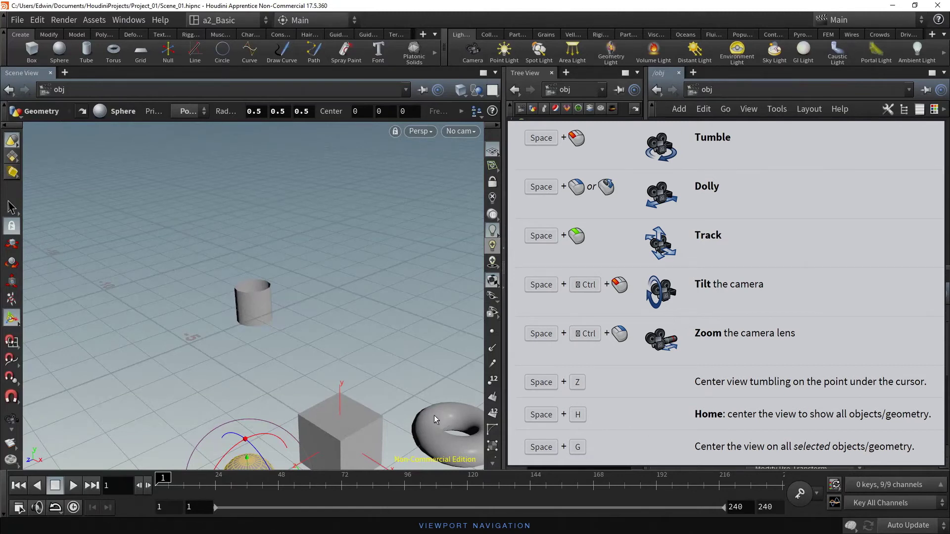
key("space+z")
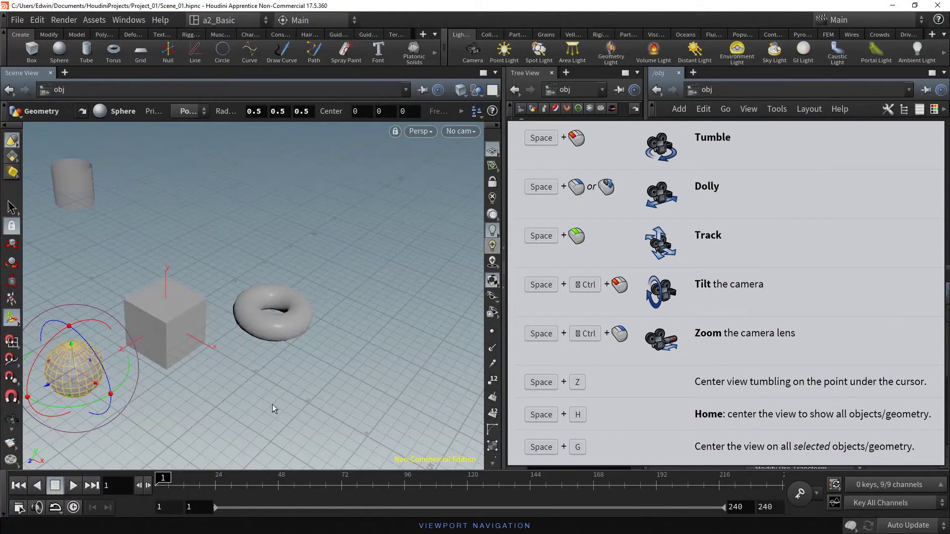
key("space")
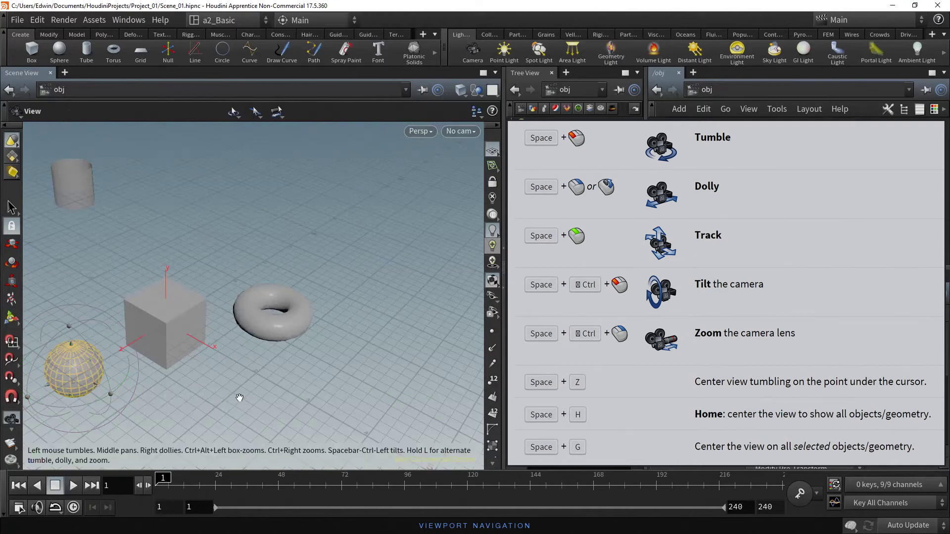
key("g")
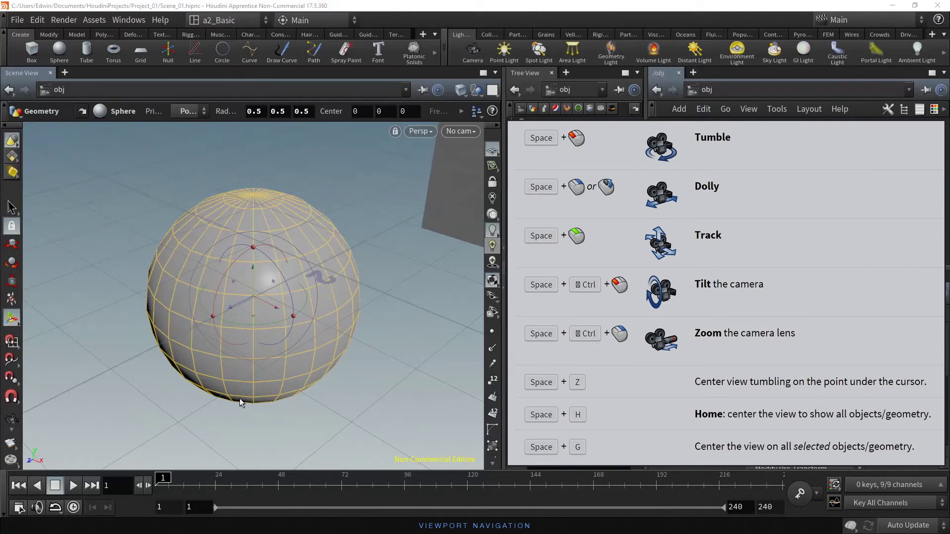
key("space+h")
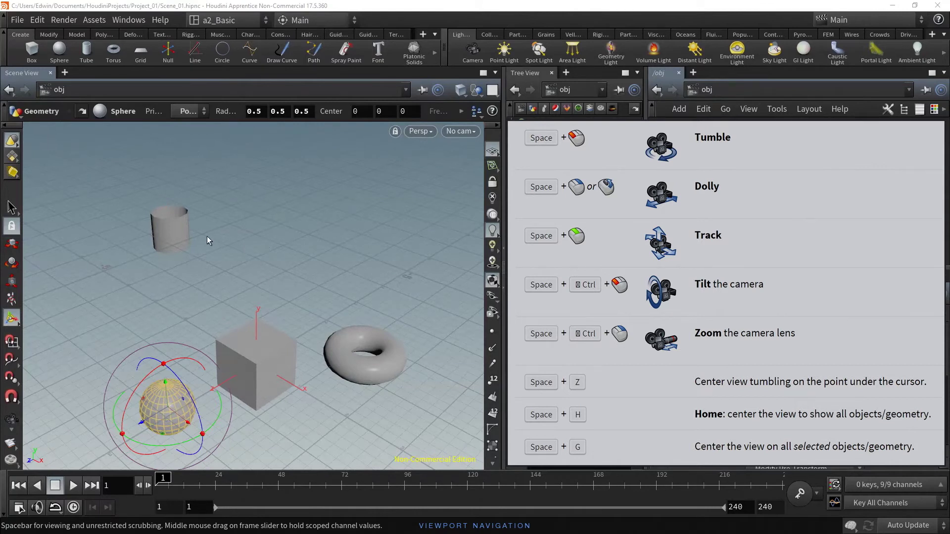
- Select the tube and frame it so it fills the view
key("s")
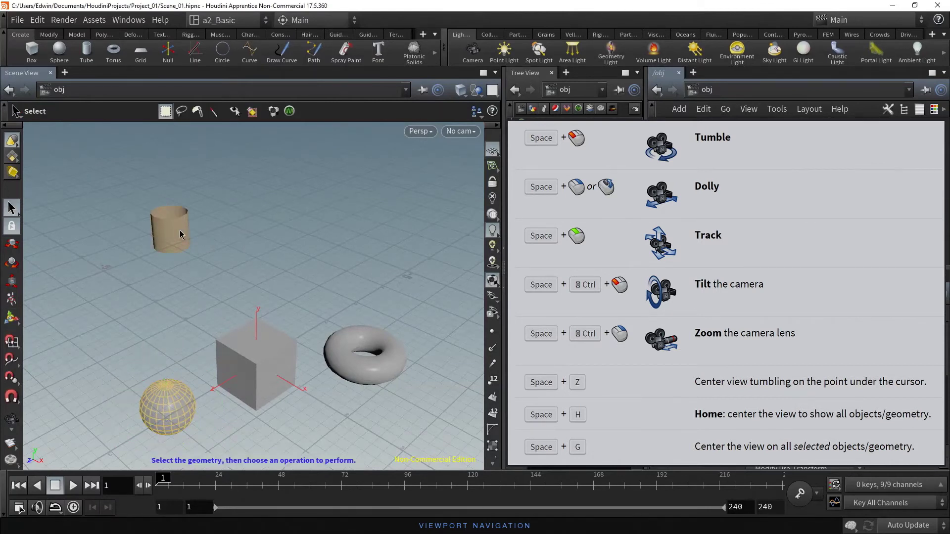
left_click(179, 234)
key("Return")
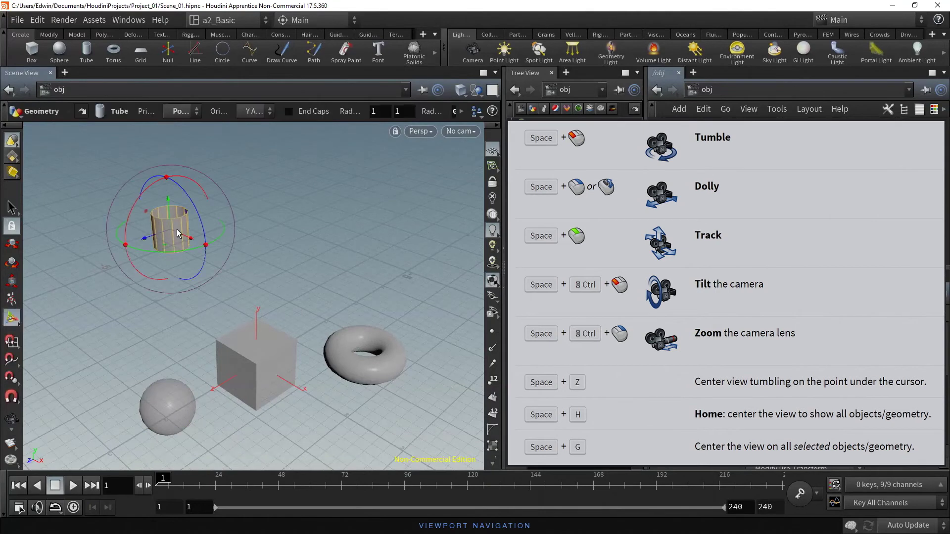
key("space+g")
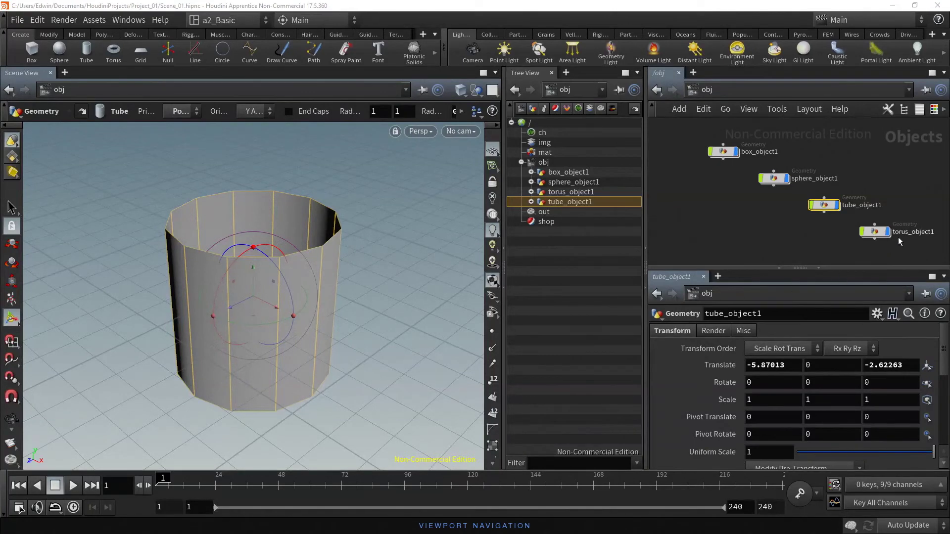
- Frame torus_object1 up close, then home the view on all four objects
left_click(875, 233)
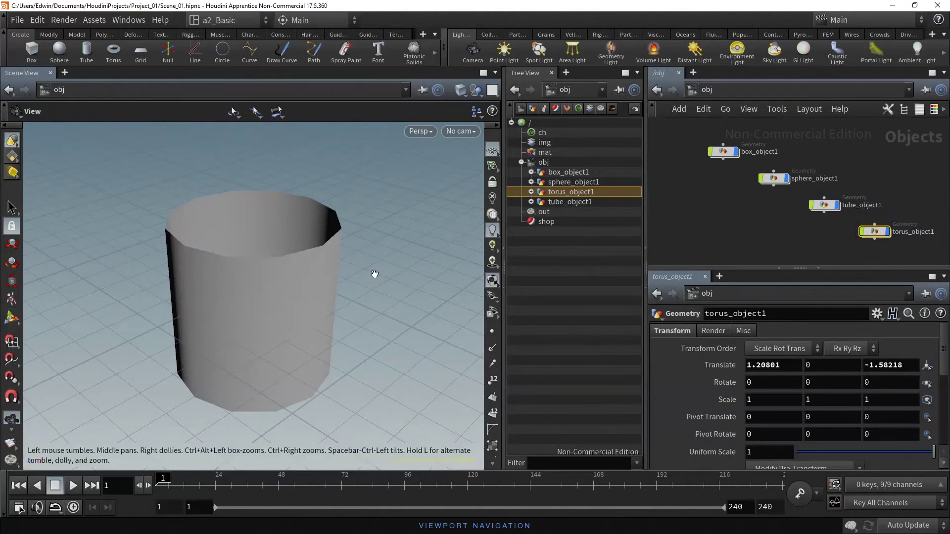
key("f")
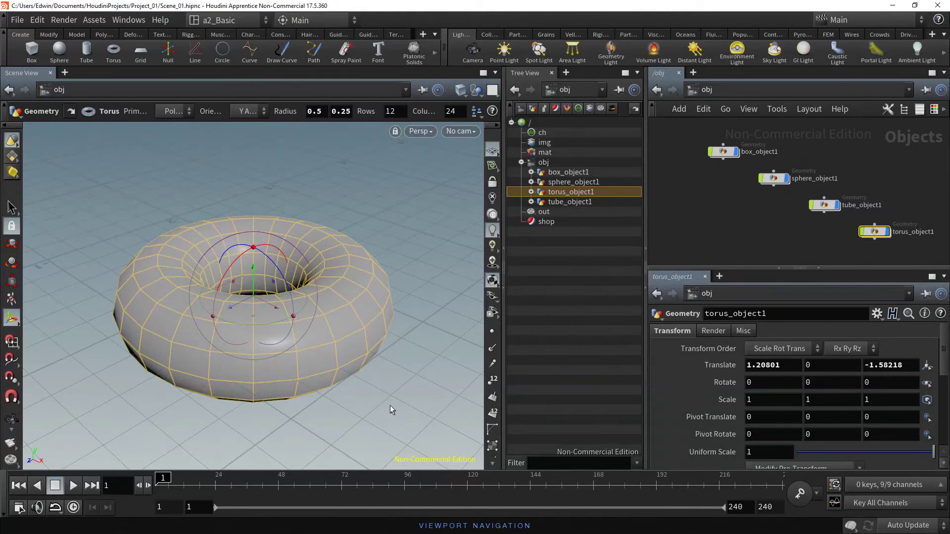
key("Escape")
key("h")
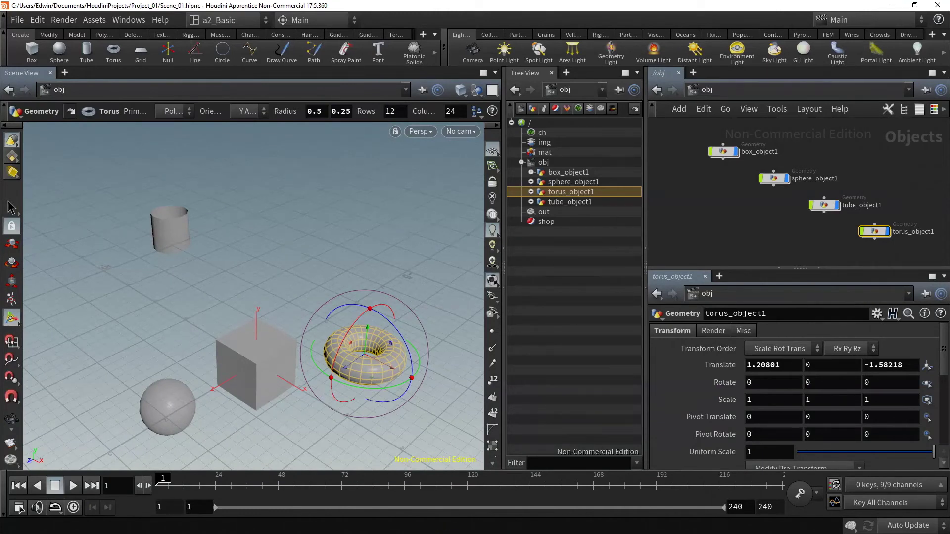
left_click(429, 131)
mouse_move(434, 161)
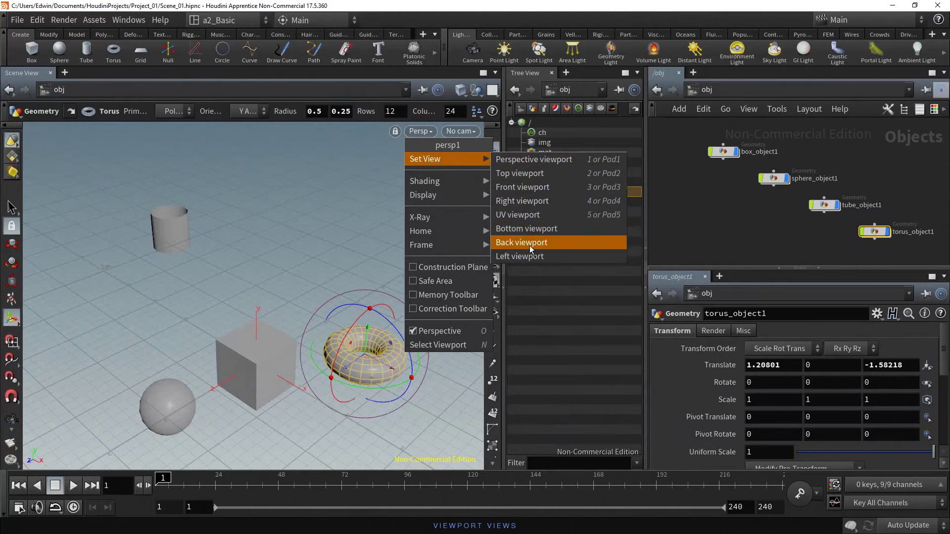
left_click(557, 174)
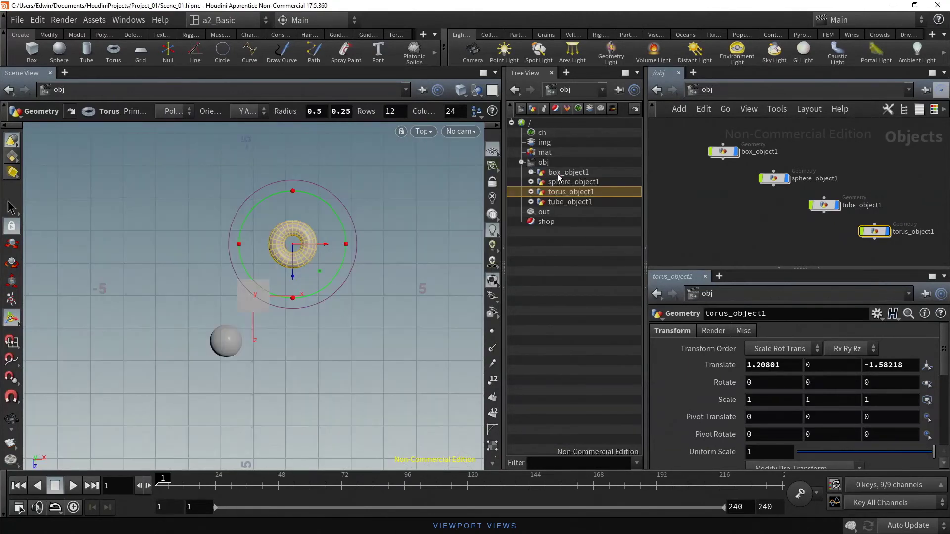
left_click(429, 133)
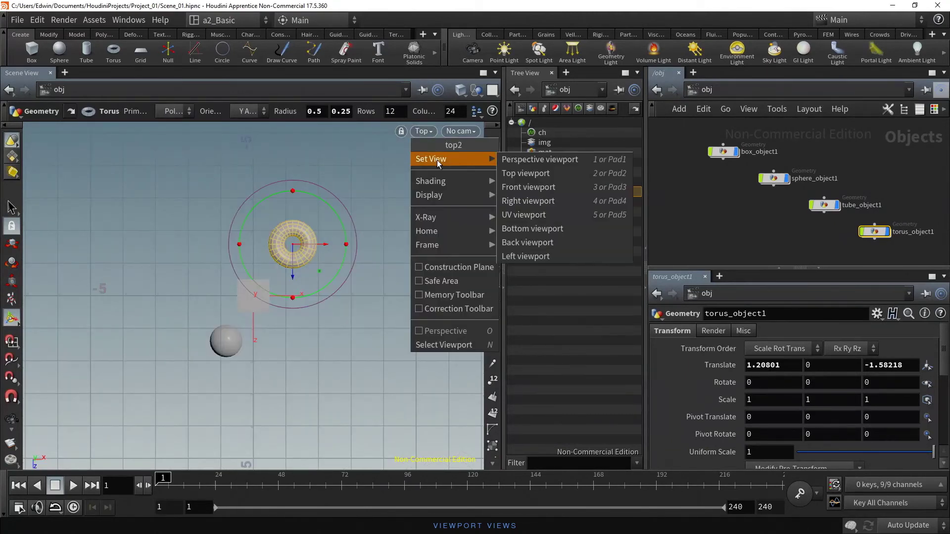
left_click(547, 189)
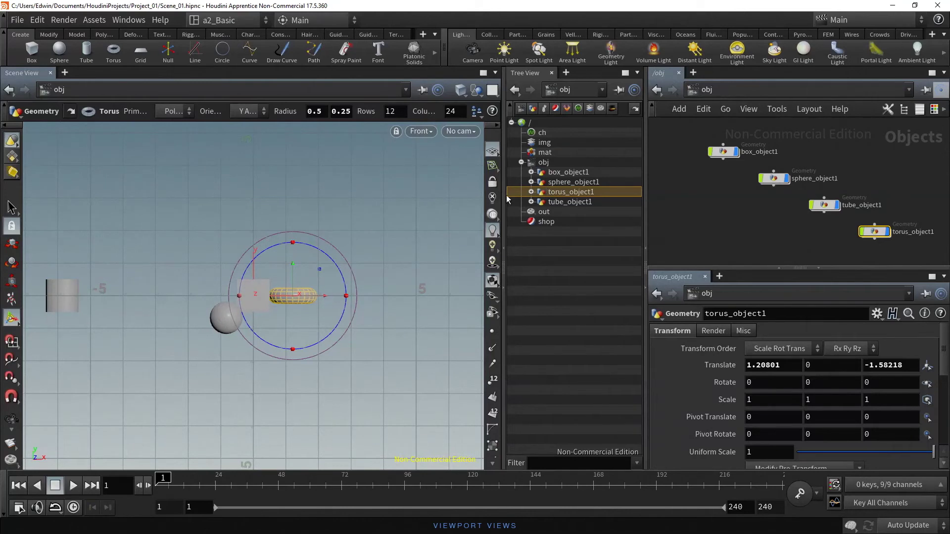
left_click(423, 132)
mouse_move(438, 161)
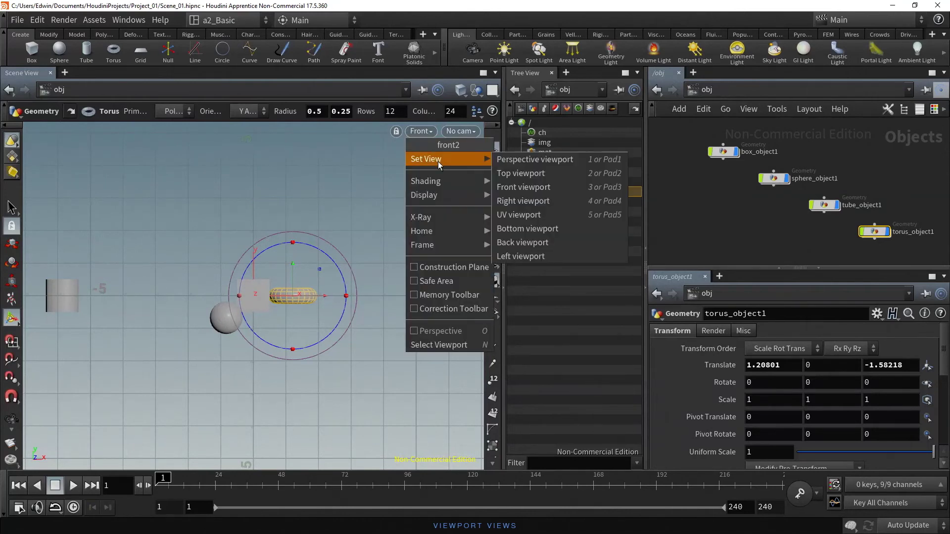
left_click(532, 200)
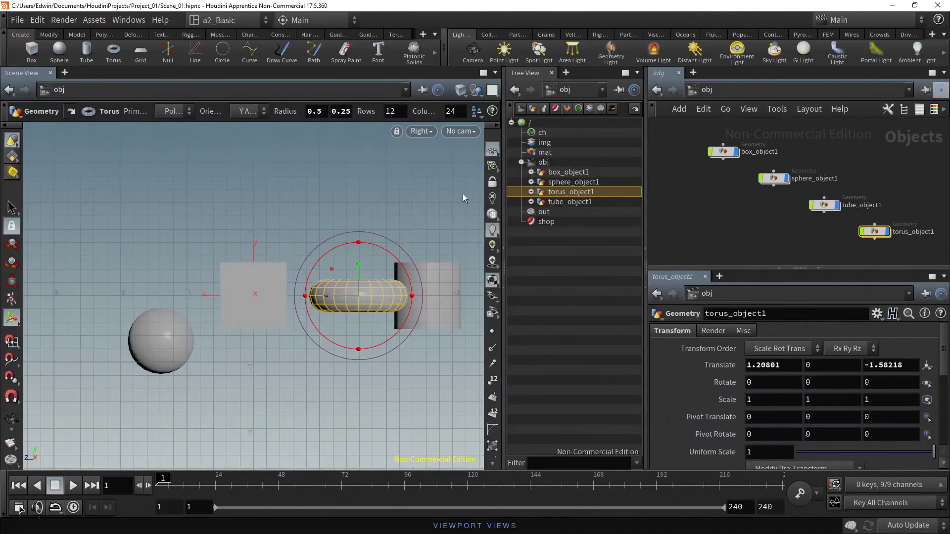
left_click(432, 132)
mouse_move(436, 159)
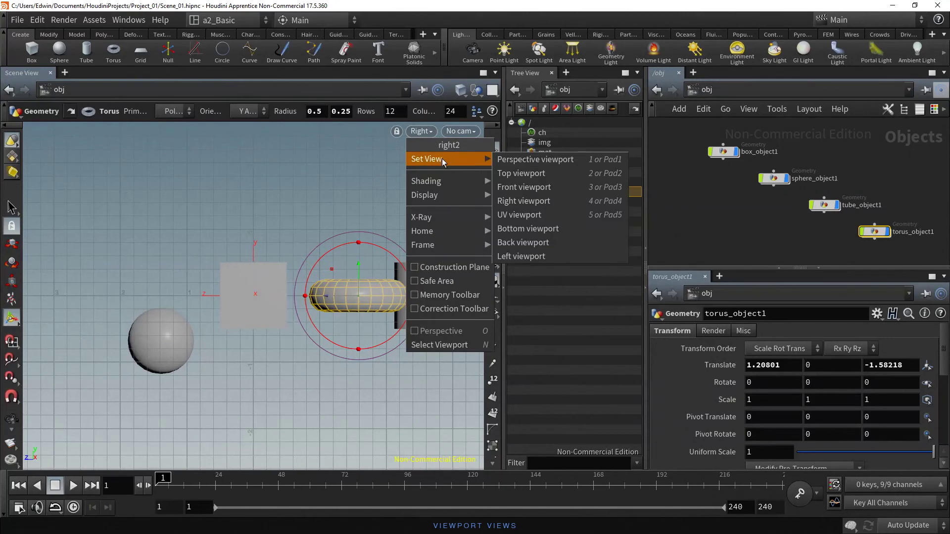
left_click(551, 216)
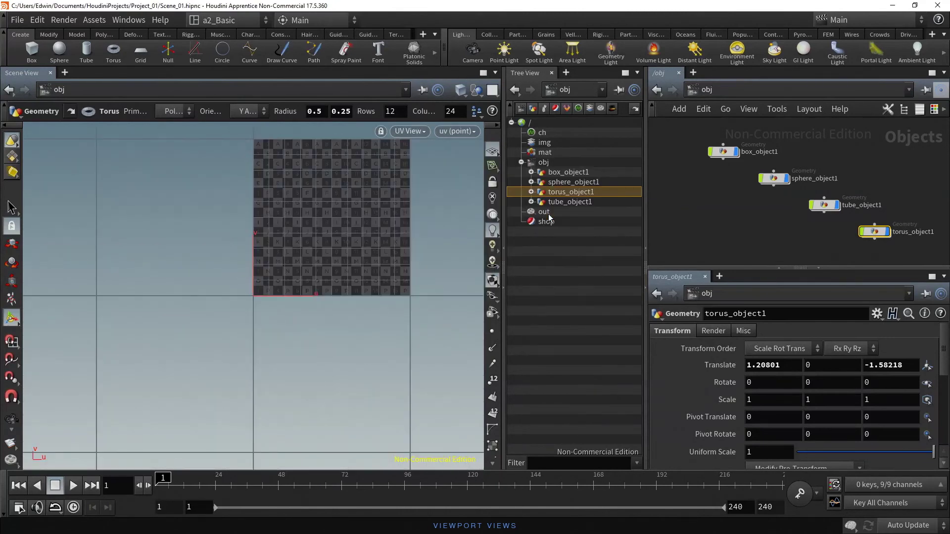
left_click(423, 132)
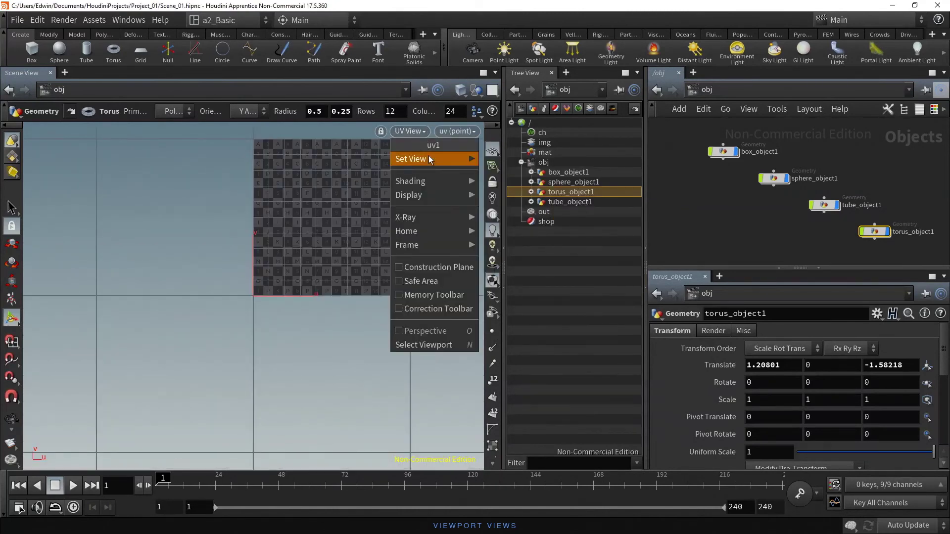
mouse_move(429, 157)
left_click(526, 227)
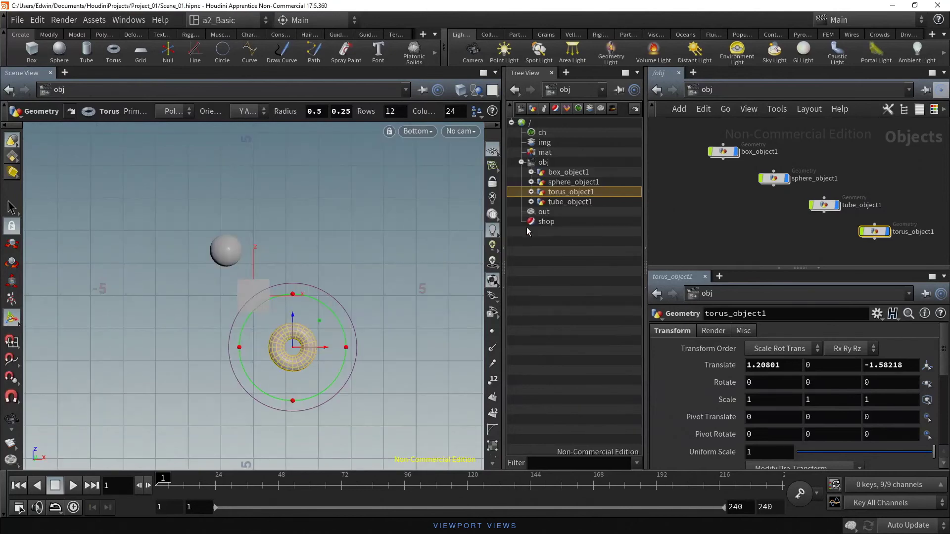
left_click(429, 131)
mouse_move(432, 159)
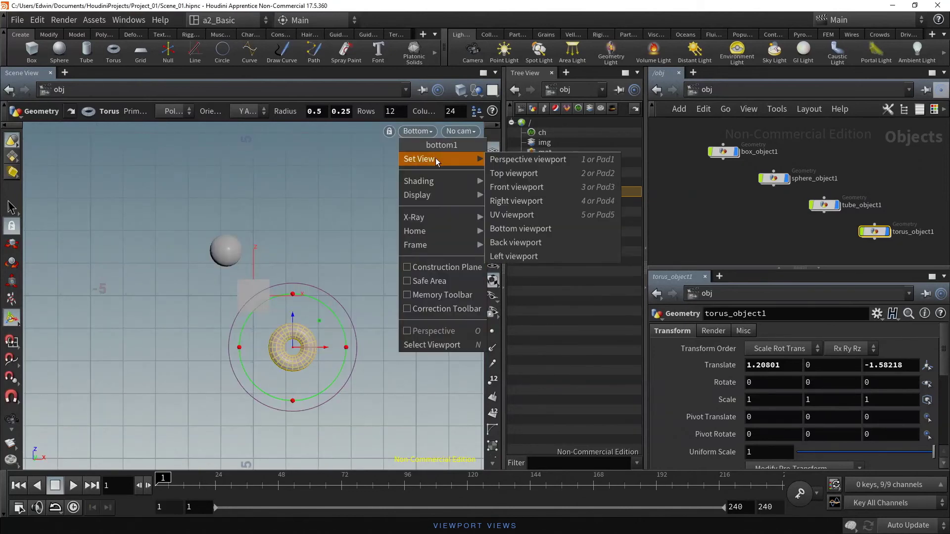
left_click(525, 243)
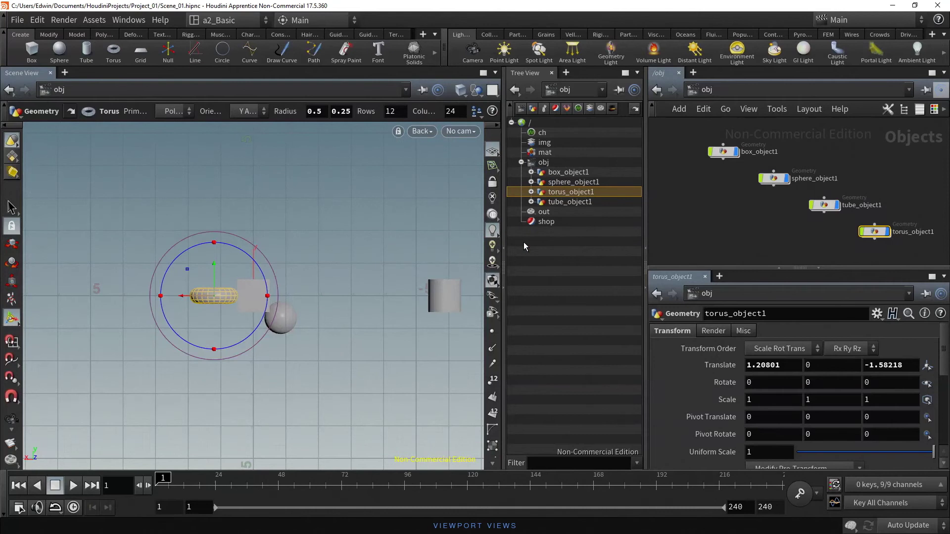
left_click(429, 132)
mouse_move(431, 159)
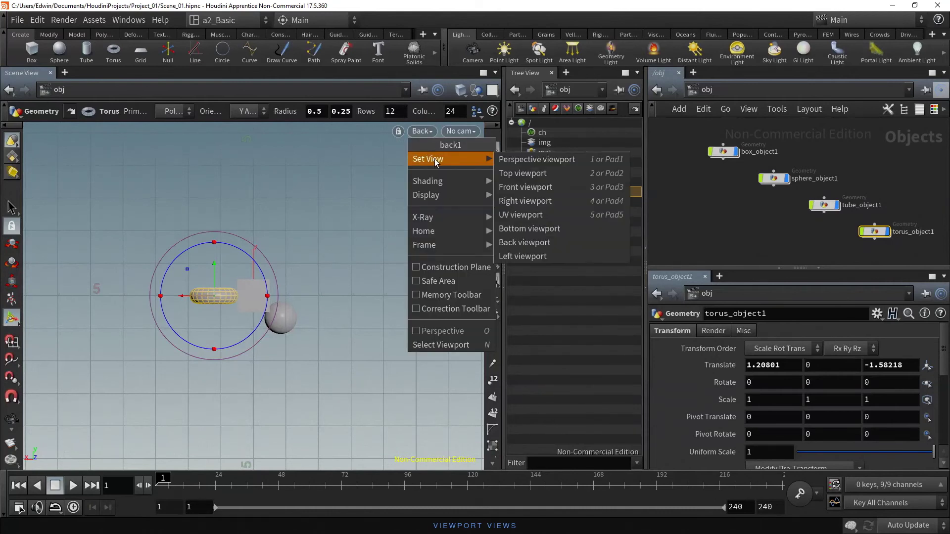
left_click(549, 253)
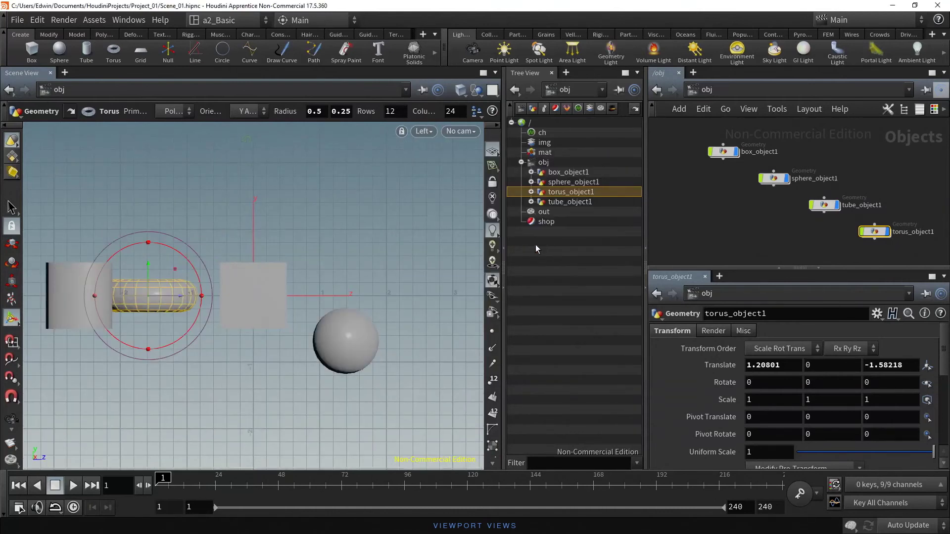
left_click(432, 132)
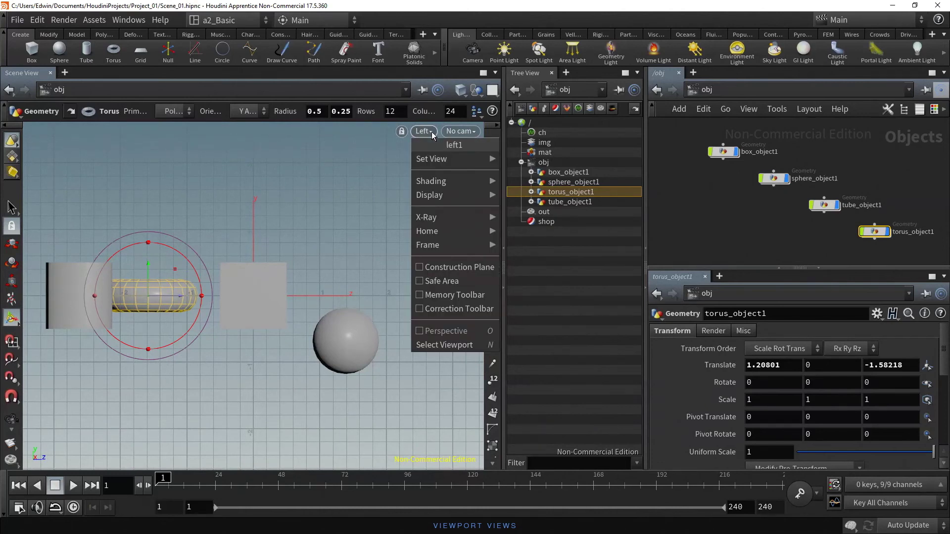
mouse_move(436, 159)
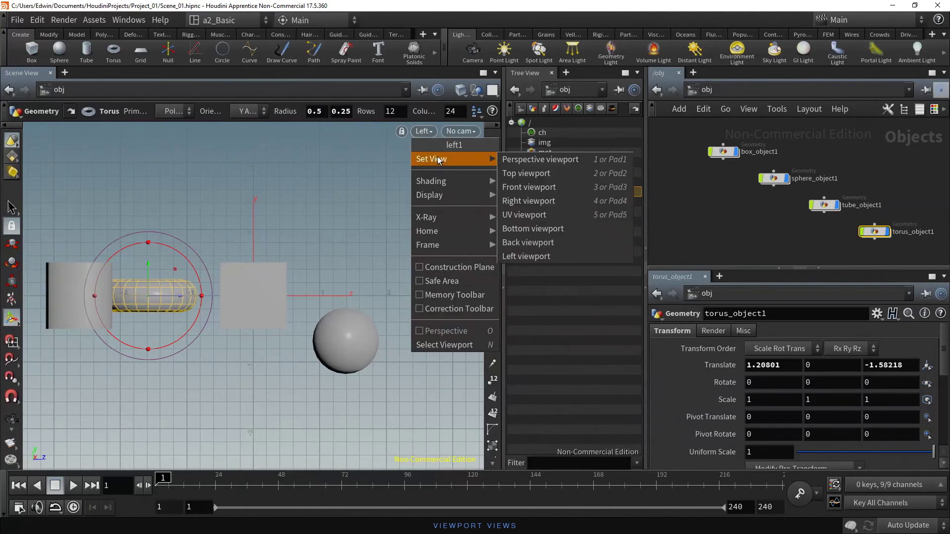
left_click(583, 159)
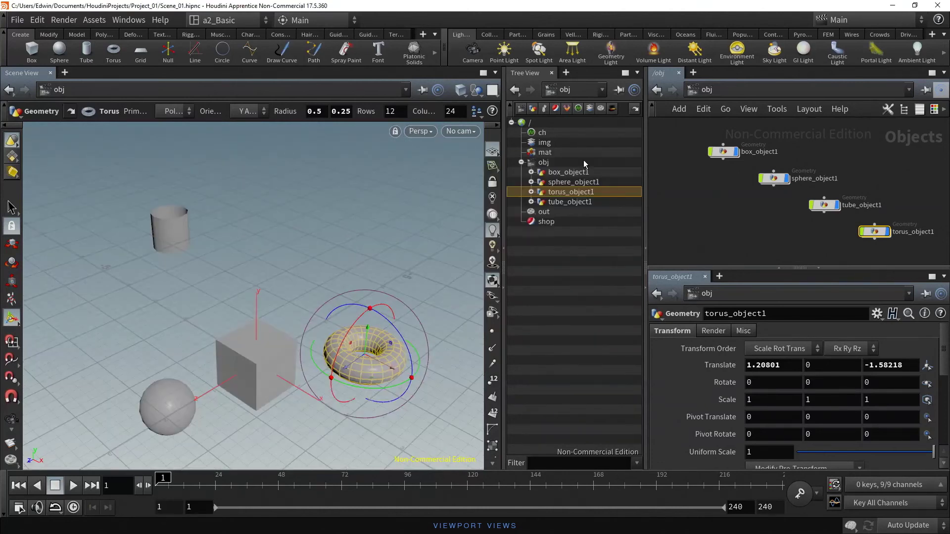
left_click(431, 134)
- Try Wireframe, Flat Wire Shaded and Smooth Shaded, settling on Smooth Wire Shaded
mouse_move(435, 184)
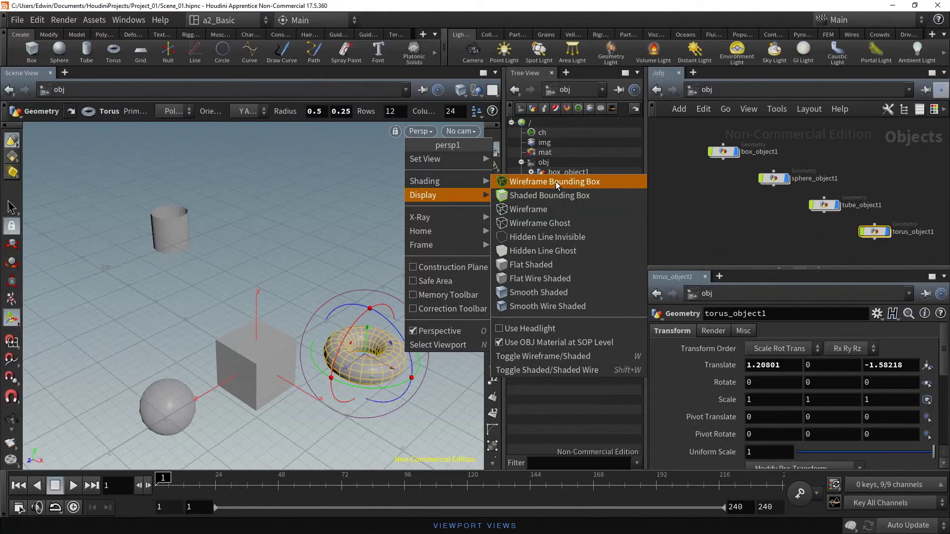
left_click(563, 209)
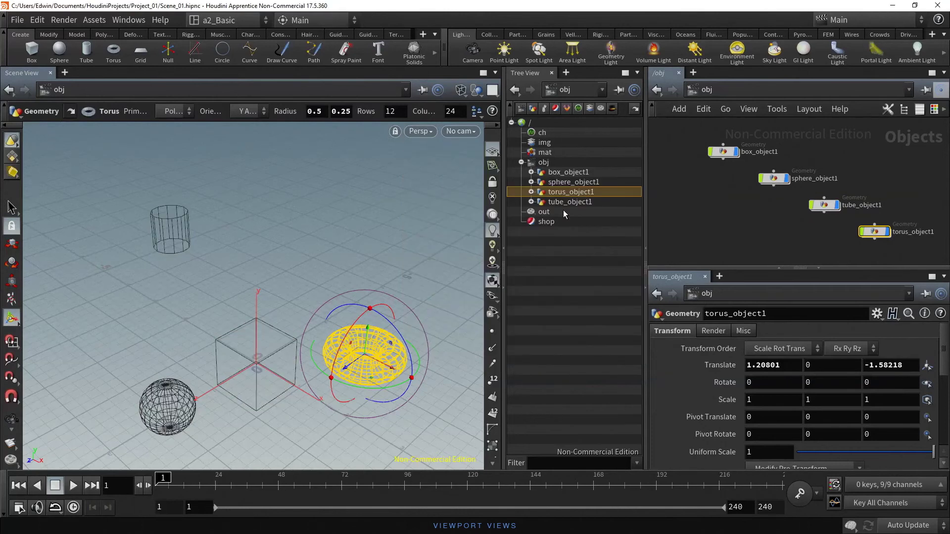
left_click(431, 134)
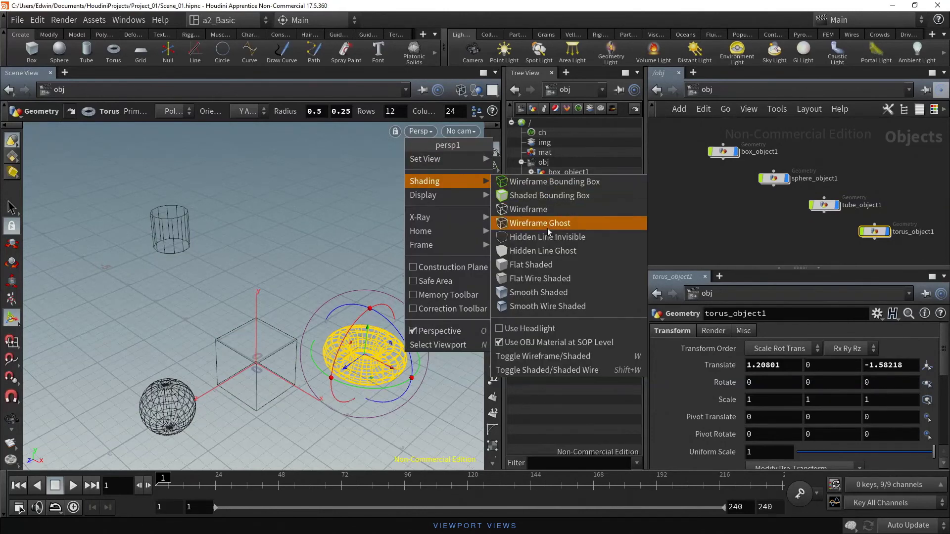
left_click(553, 277)
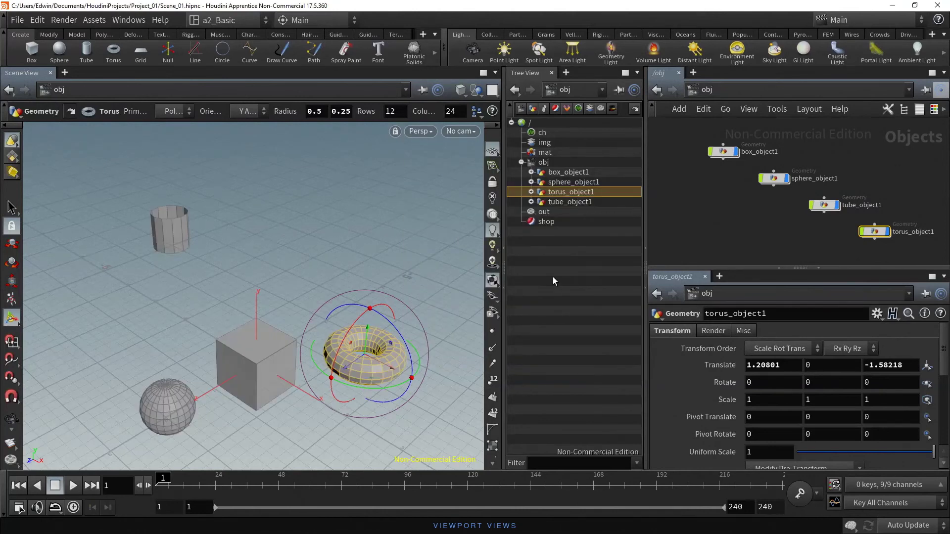
left_click(432, 132)
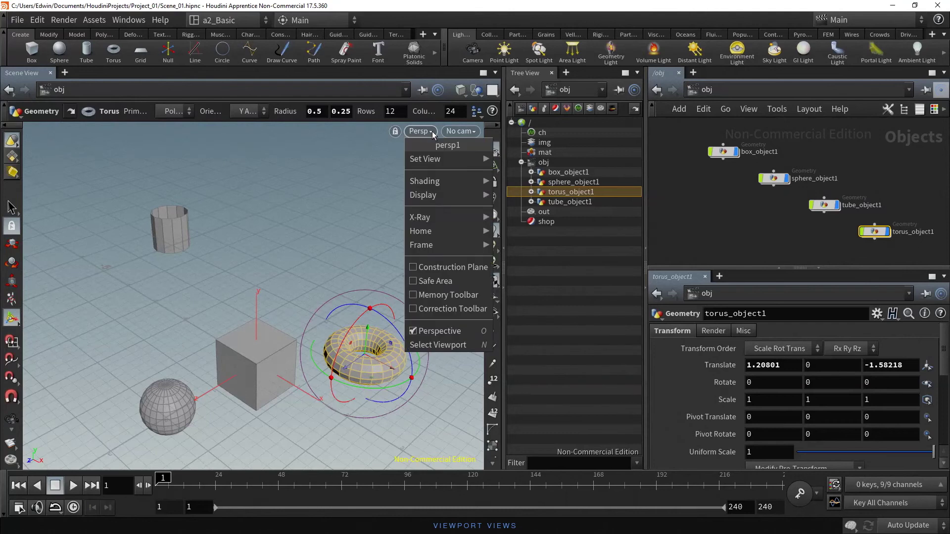
mouse_move(438, 183)
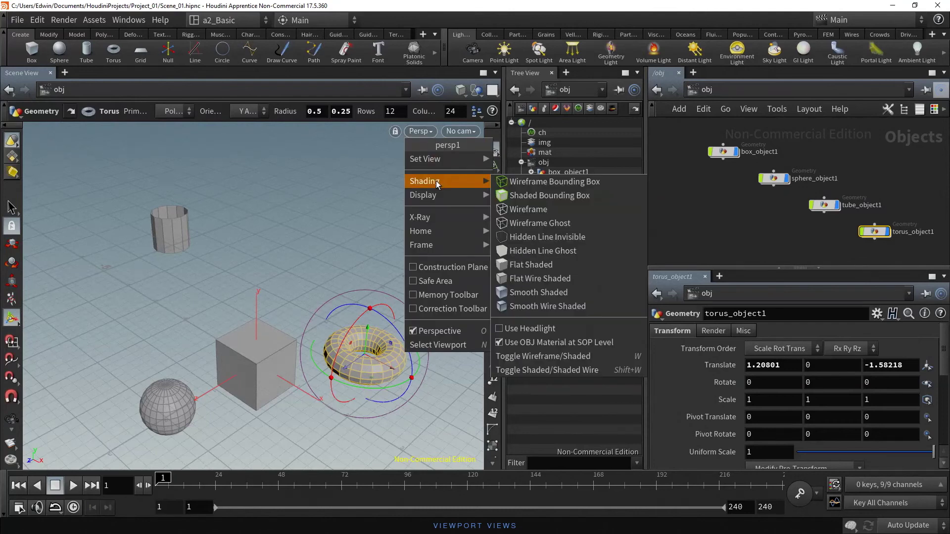
left_click(575, 291)
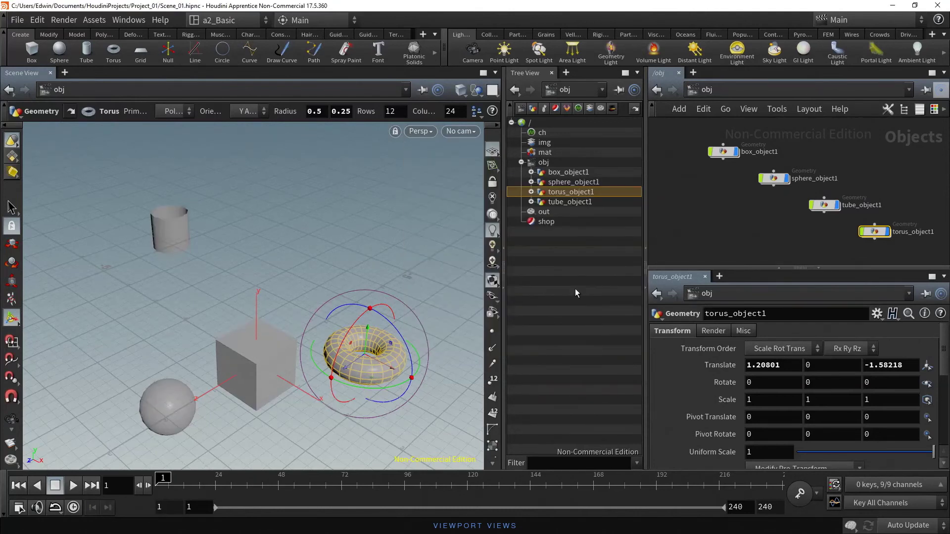
left_click(430, 133)
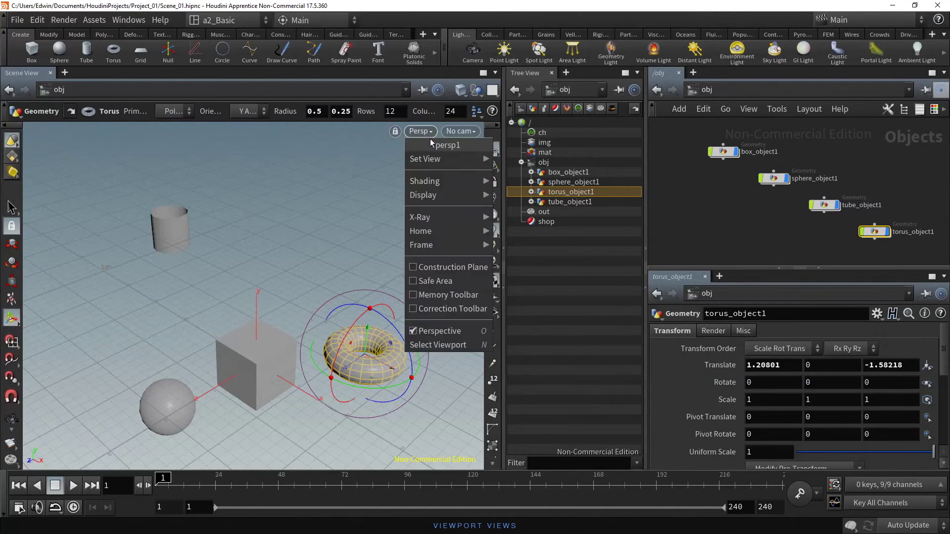
mouse_move(447, 180)
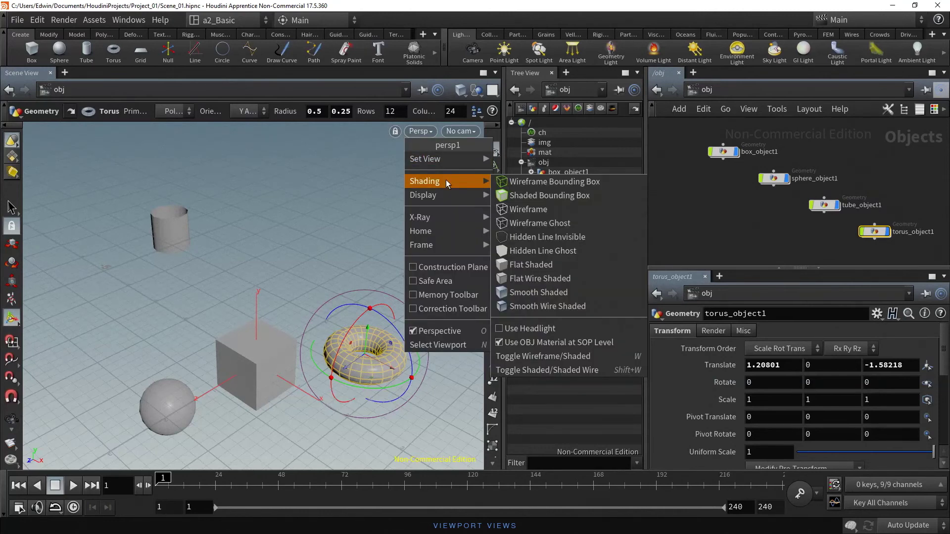
left_click(592, 306)
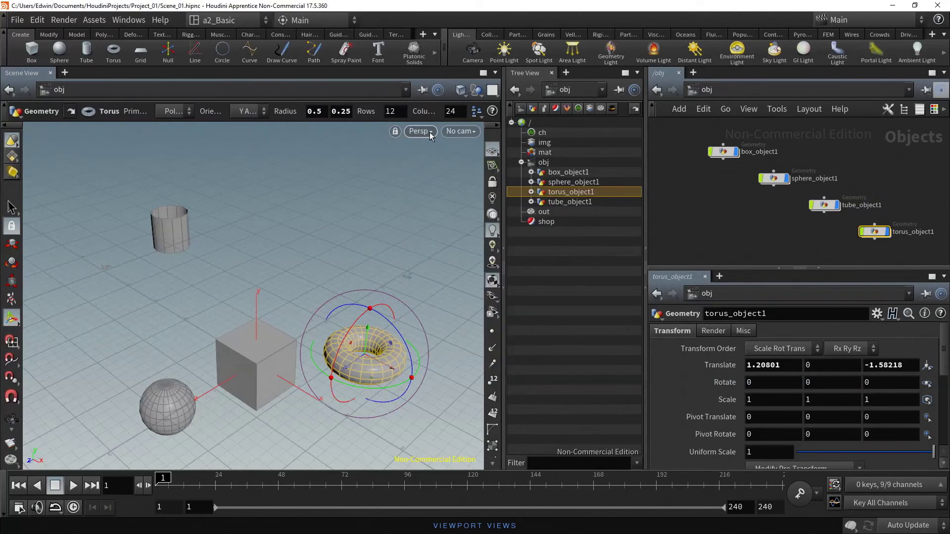
- Create camera cam1 from the current view and tumble around the objects
left_click(474, 133)
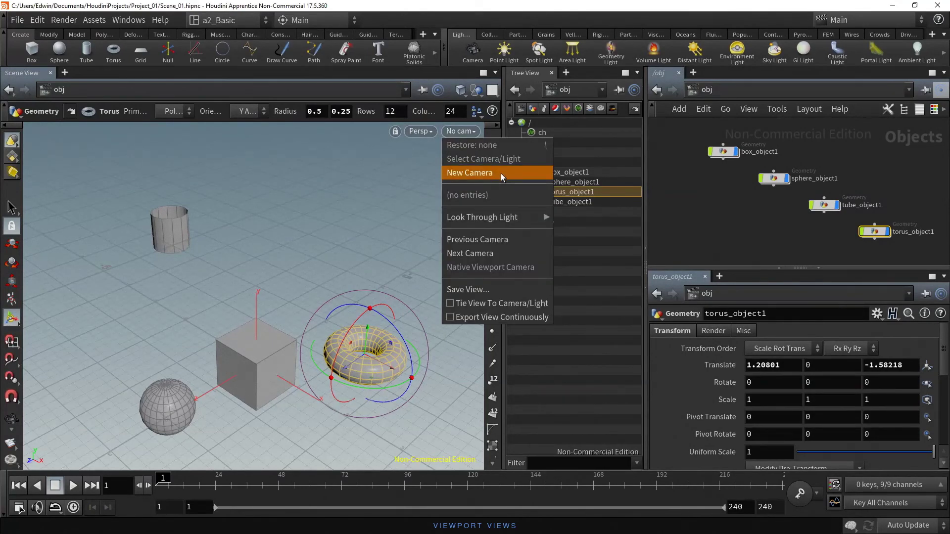
left_click(501, 173)
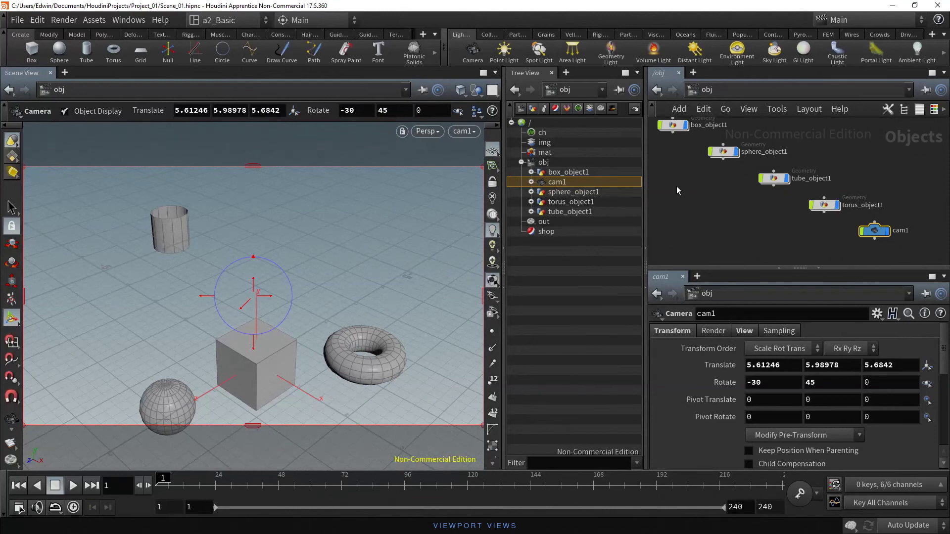
mouse_move(879, 232)
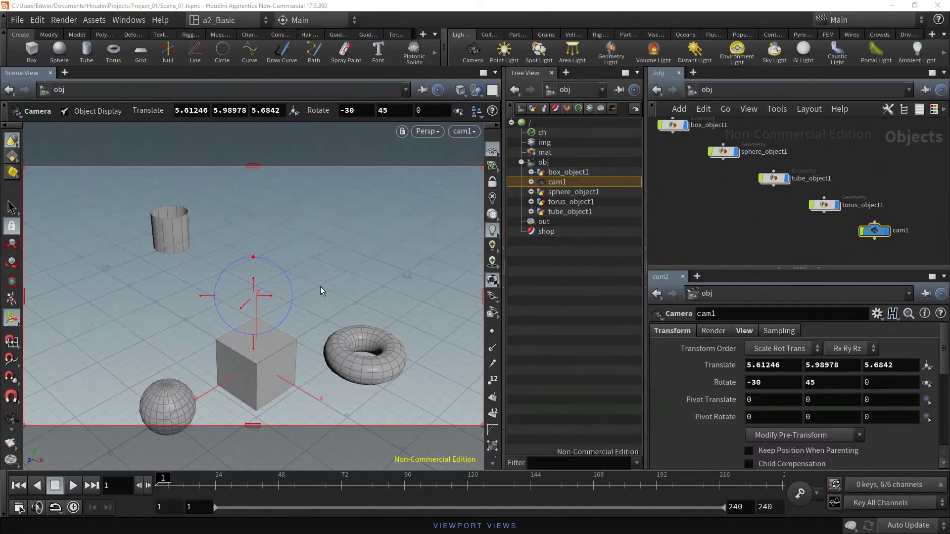
key("Escape")
left_click_drag(319, 287, 371, 275)
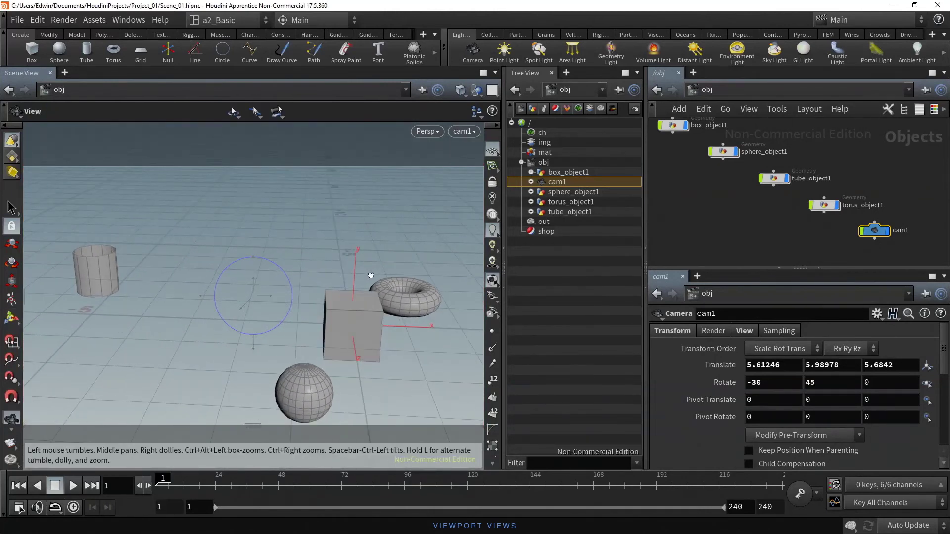
key("Return")
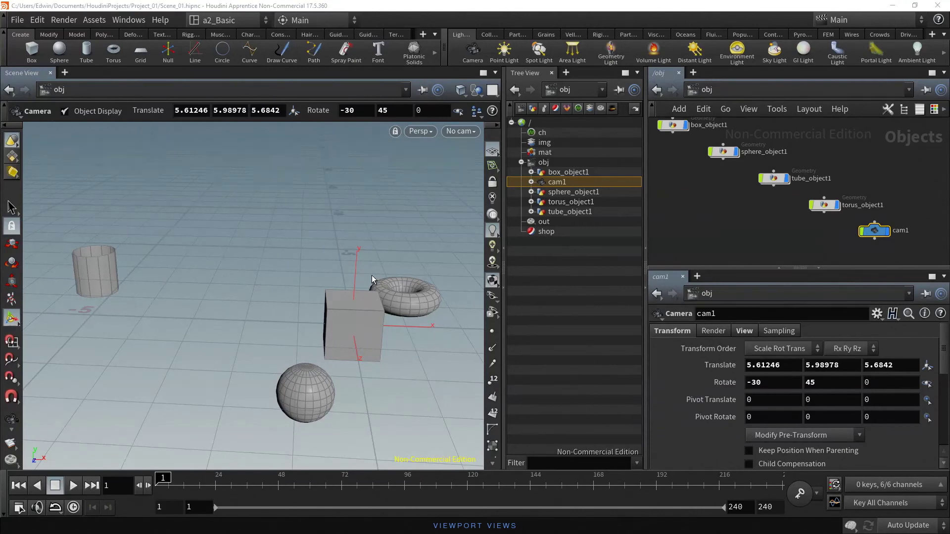
- Look through cam1 in the viewport and save Scene_01.hipnc
left_click(469, 132)
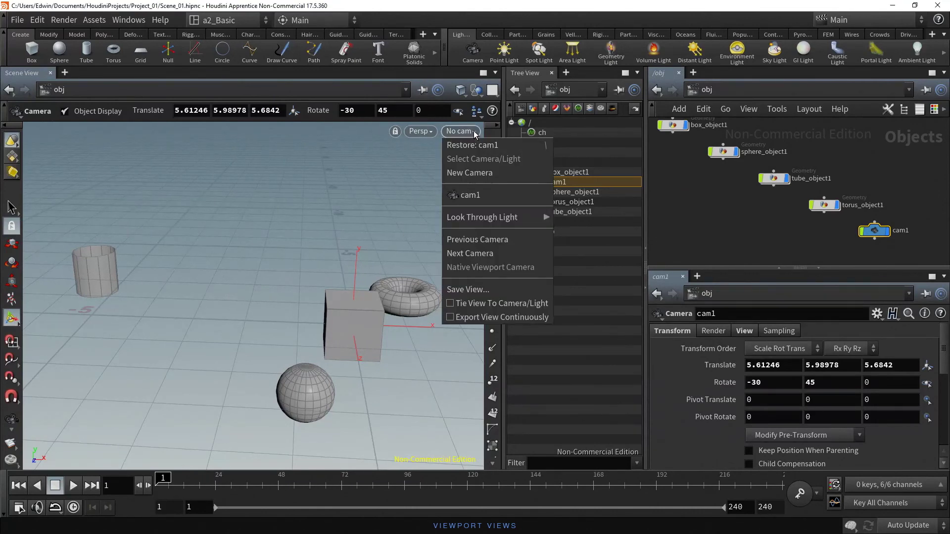
left_click(488, 197)
key("ctrl+s")
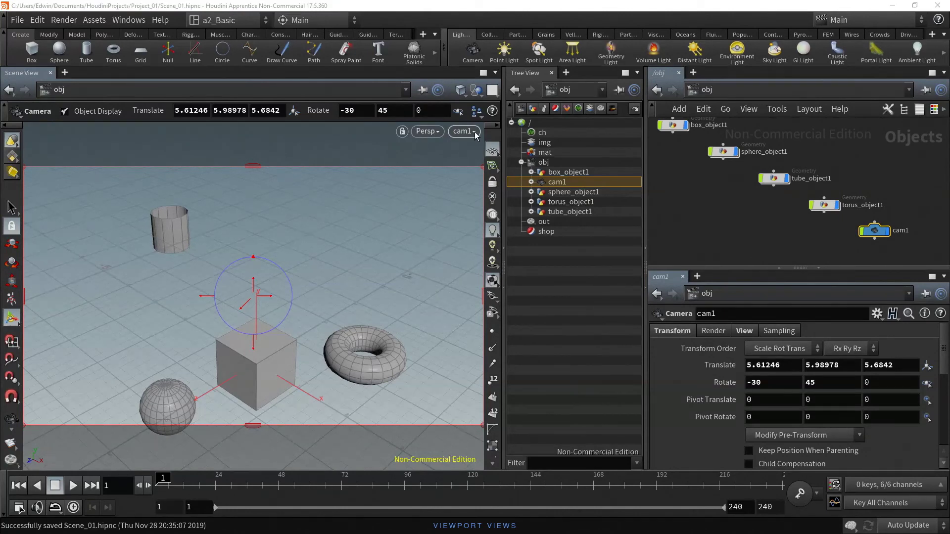
- Lock cam1 to the view and tumble, pan and zoom it to translate 5.45147, 2.18815, 1.52879
left_click(497, 179)
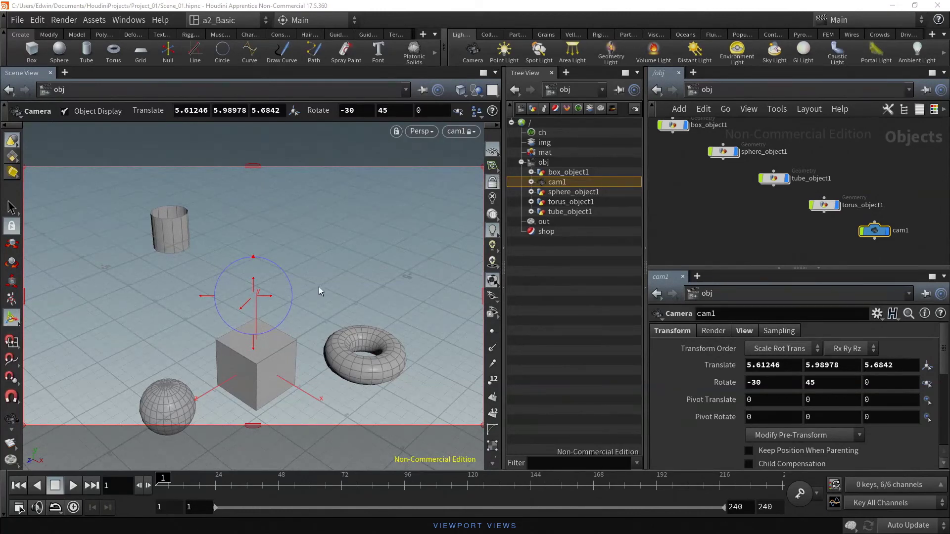
key("Escape")
mouse_move(320, 284)
left_mouse_down()
mouse_move(318, 265)
mouse_move(341, 282)
mouse_move(333, 286)
left_mouse_up()
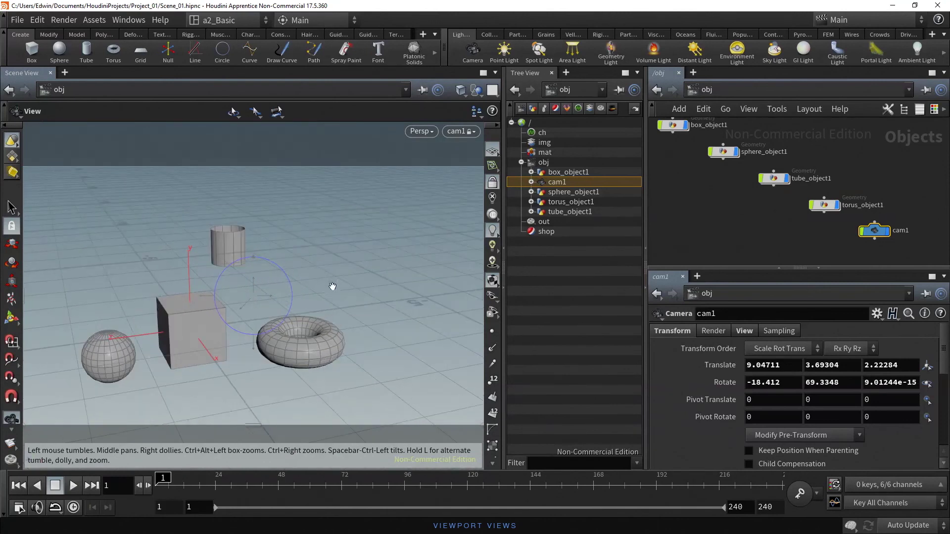
scroll(256, 315, "up", 5)
middle_click_drag(270, 305, 343, 289)
scroll(344, 289, "up", 3)
scroll(341, 290, "up", 3)
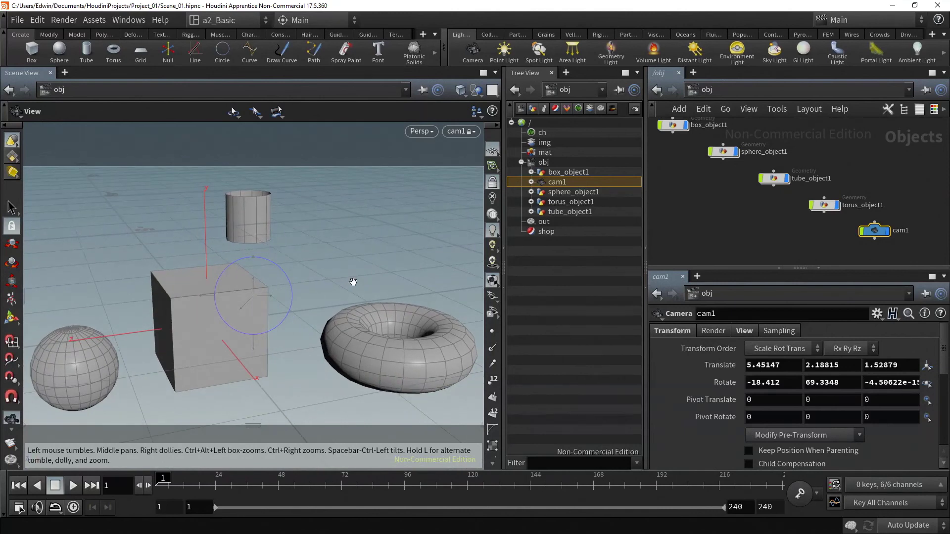
key("Return")
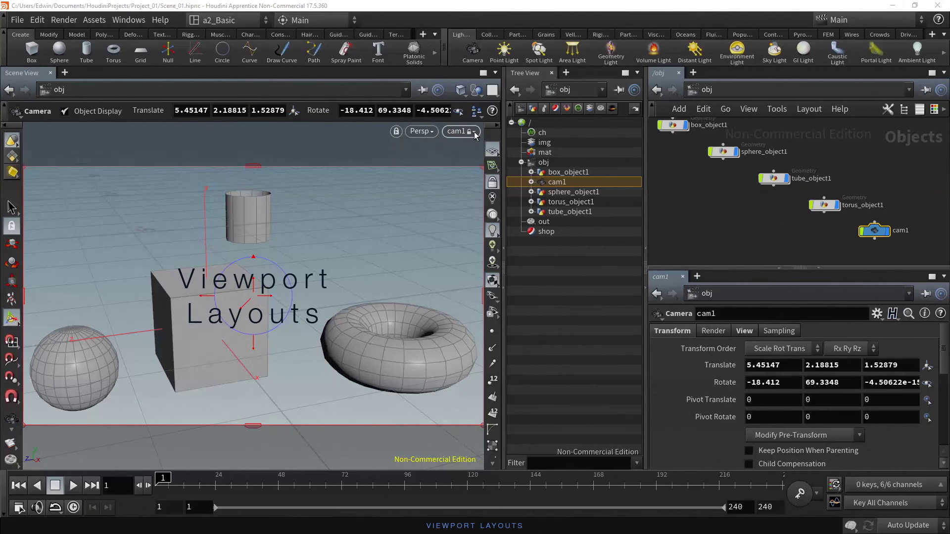
left_click(492, 91)
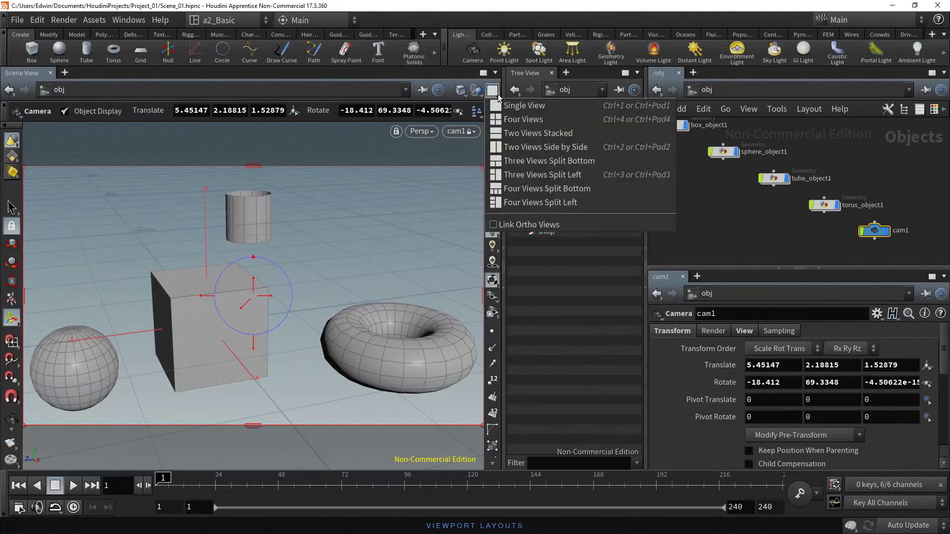
left_click(559, 120)
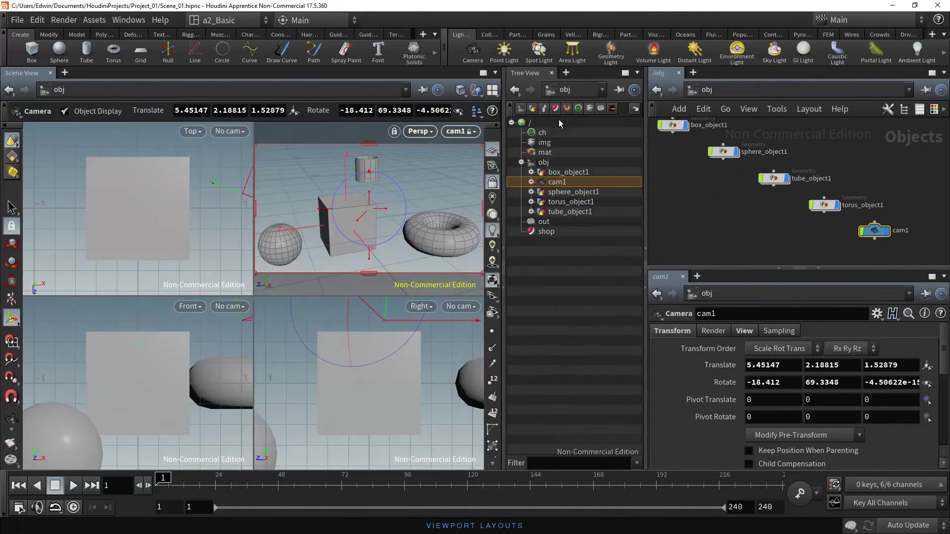
left_click(495, 95)
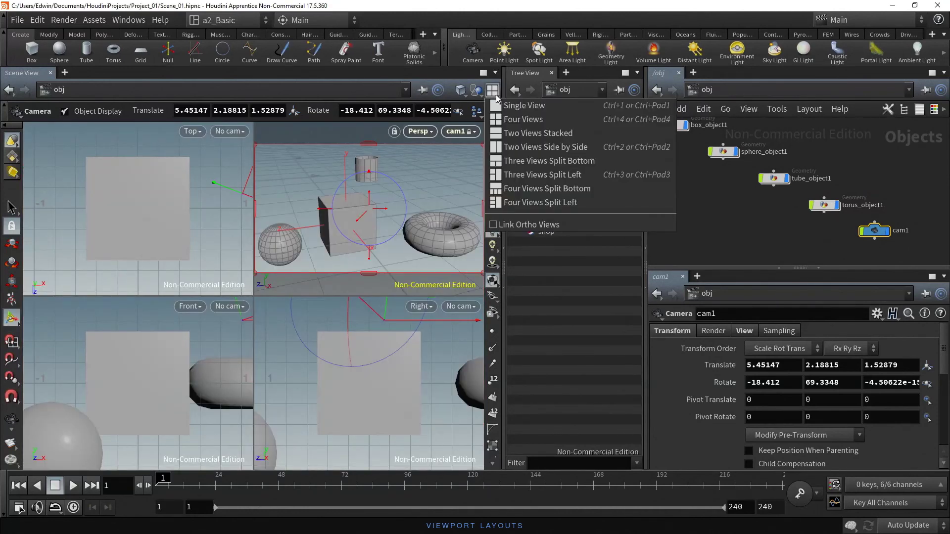
left_click(590, 132)
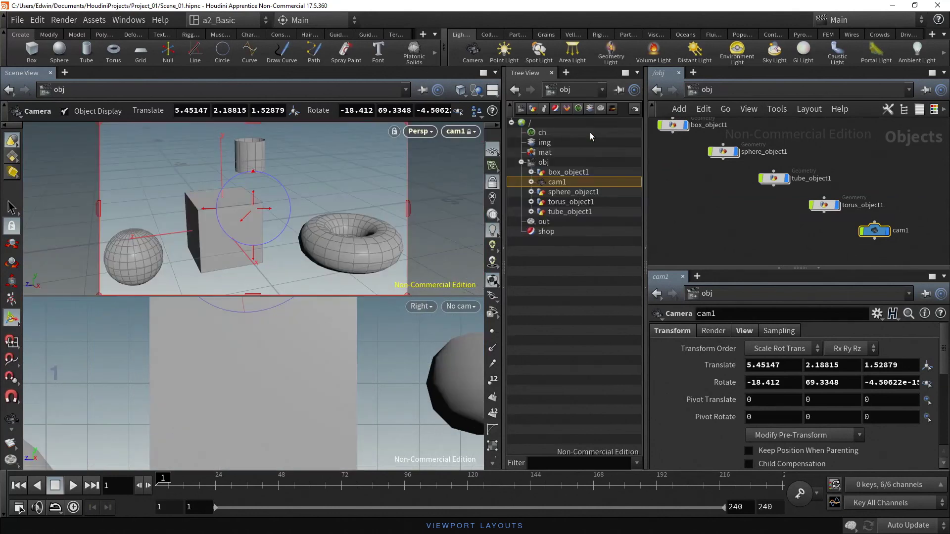
left_click(494, 92)
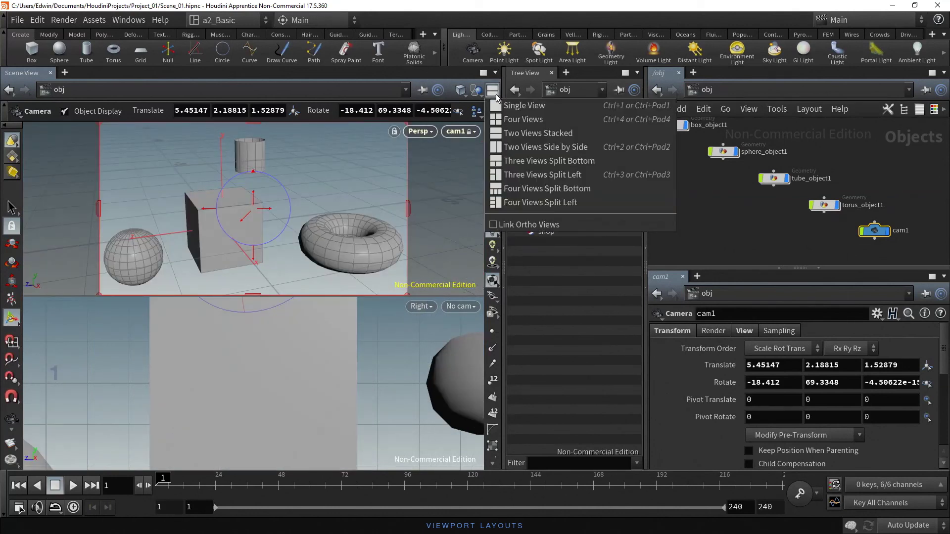
left_click(592, 147)
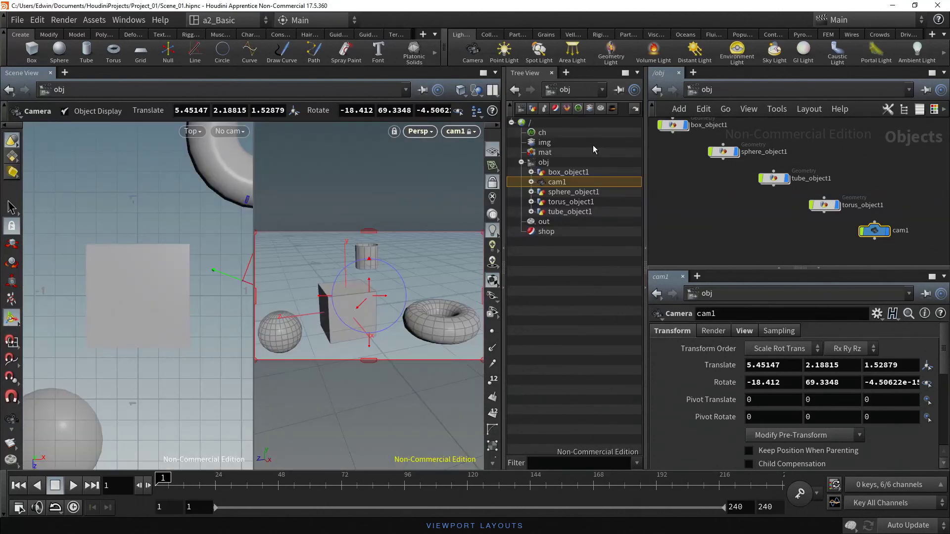
left_click(495, 93)
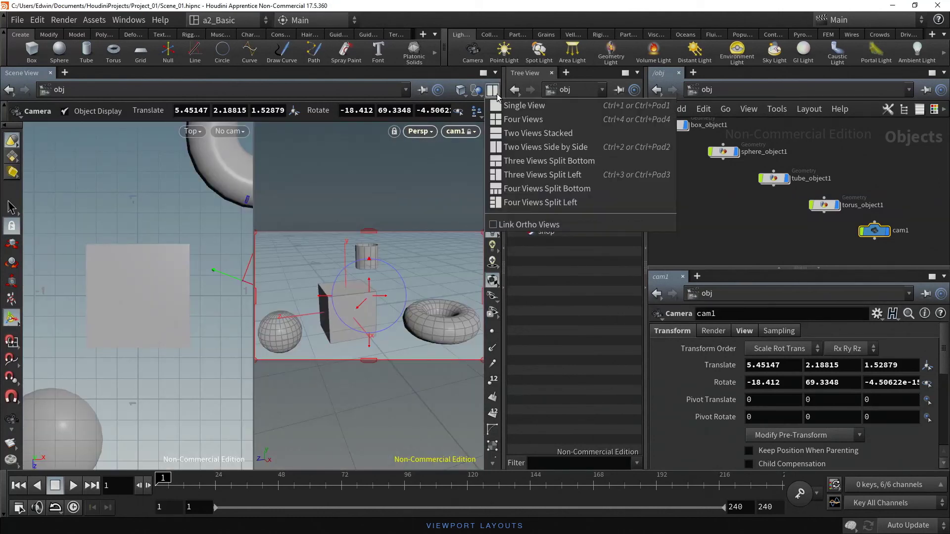
left_click(573, 105)
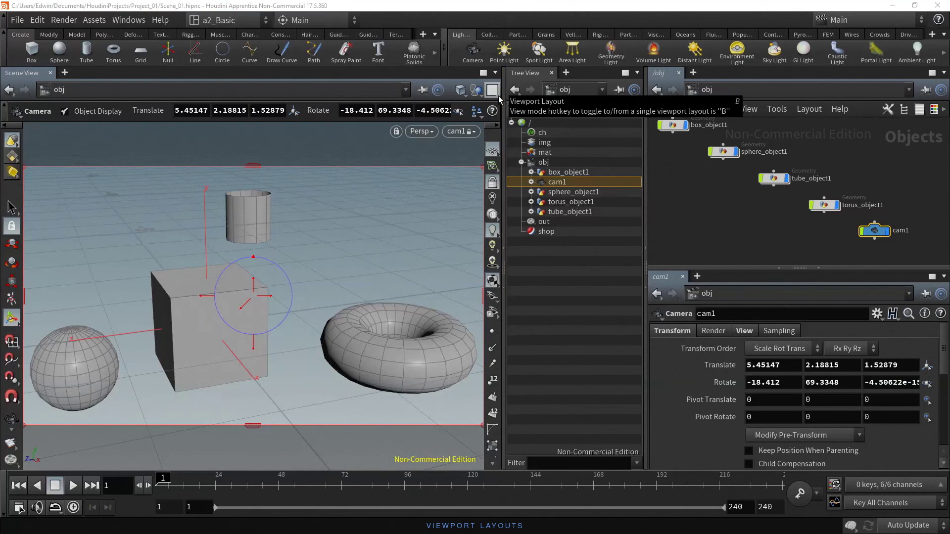
left_click(461, 90)
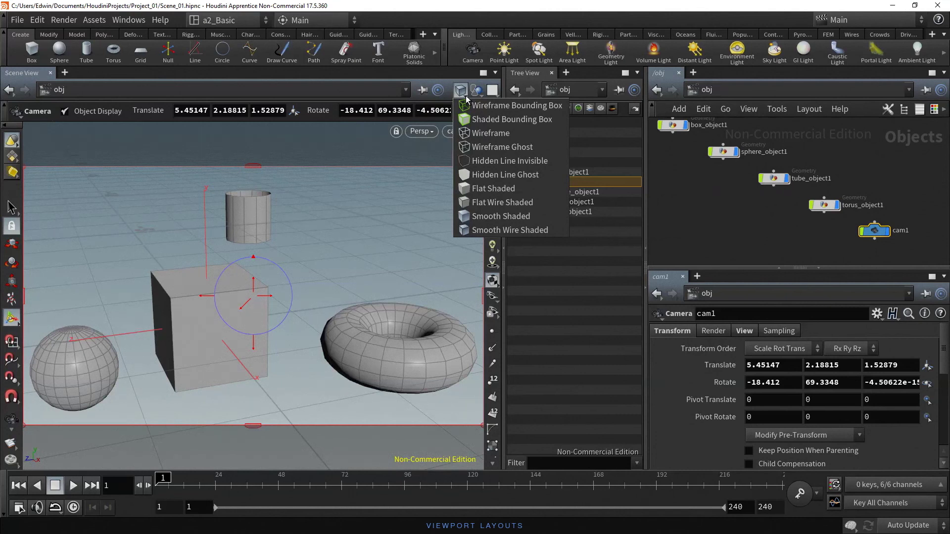
left_click(527, 134)
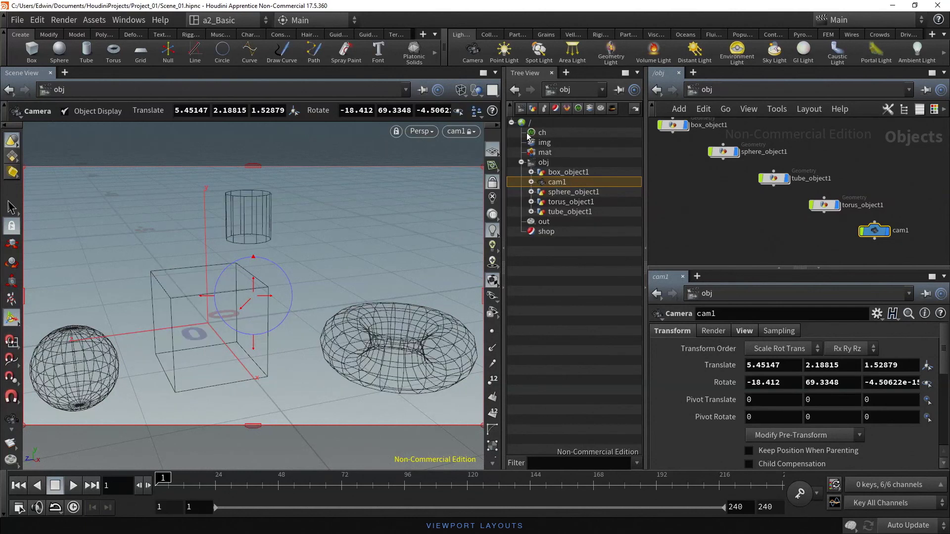
left_click(468, 93)
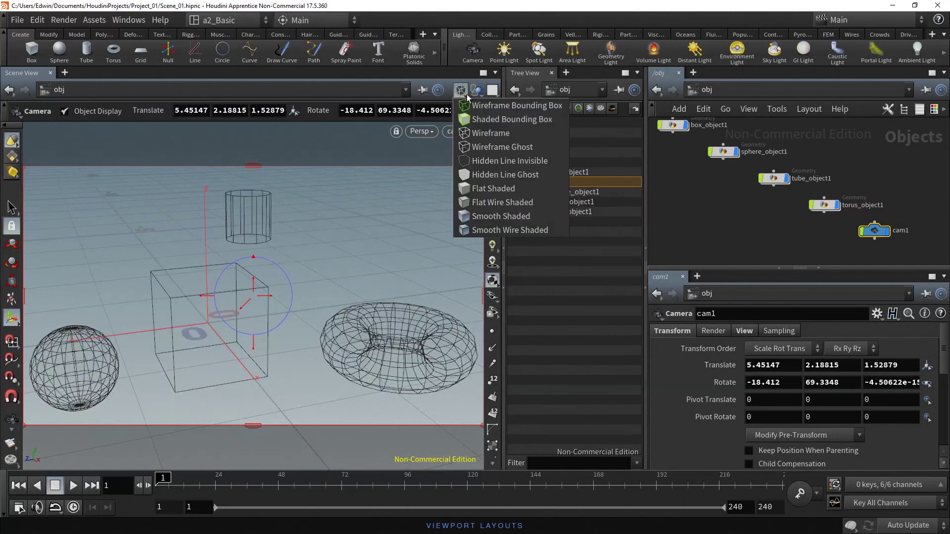
left_click(542, 203)
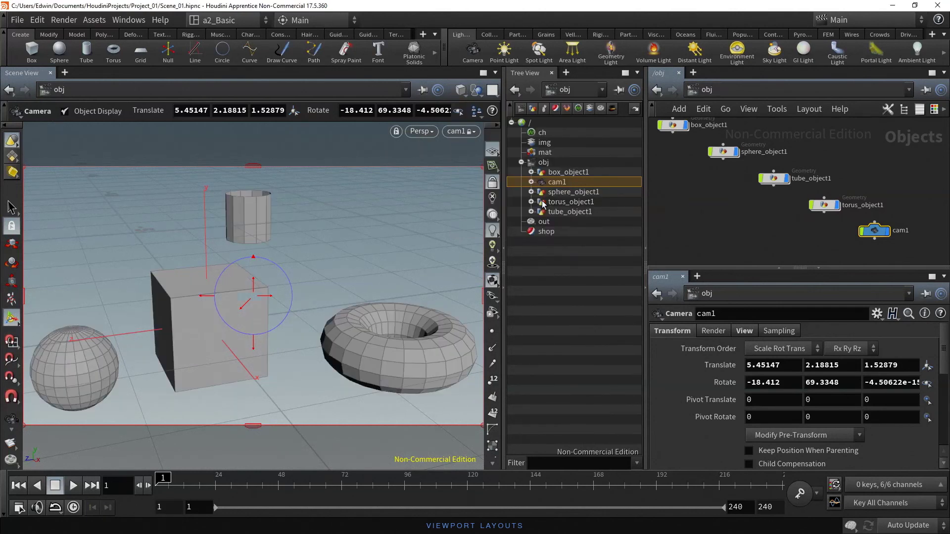
left_click(465, 93)
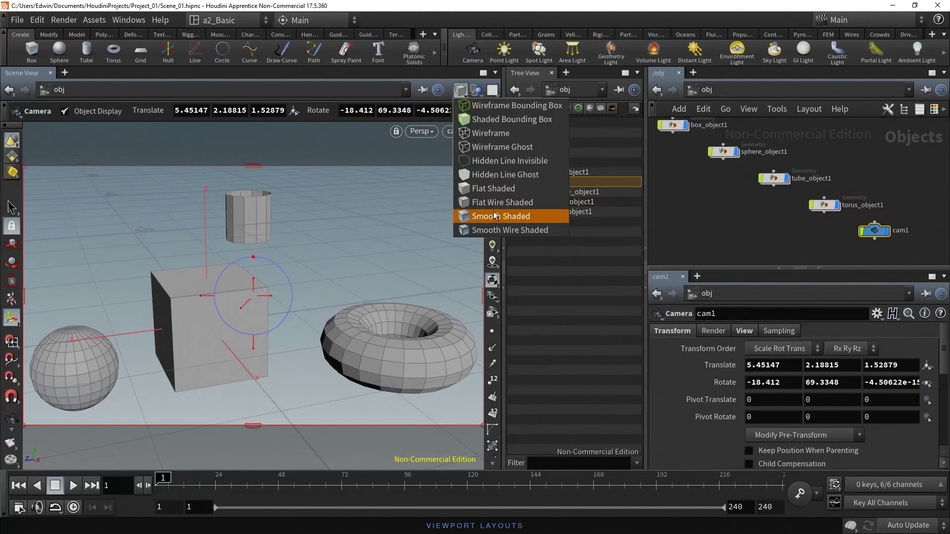
left_click(548, 217)
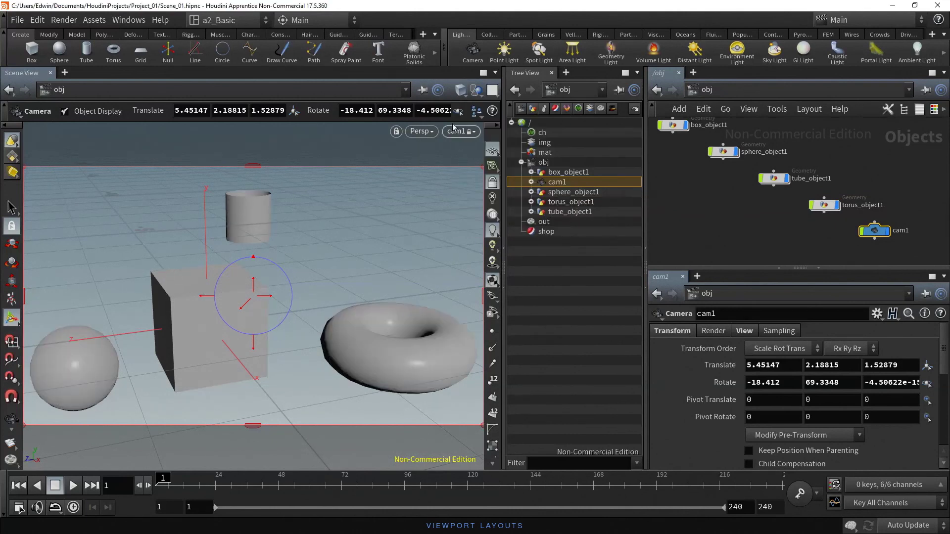
left_click(461, 90)
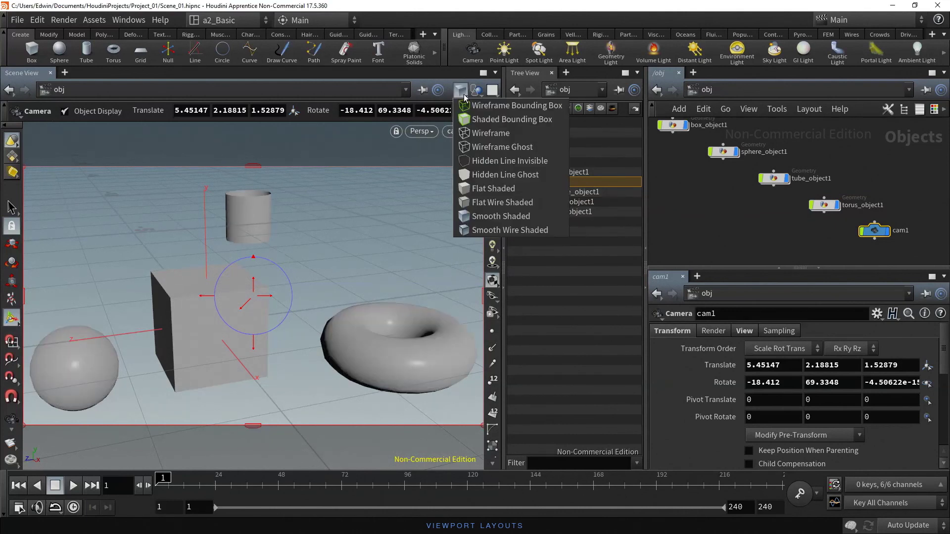
left_click(549, 230)
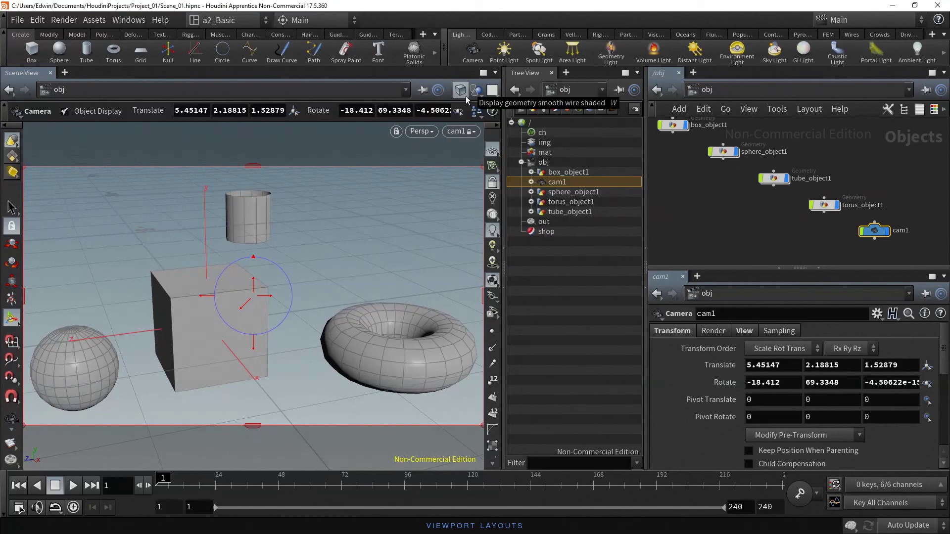